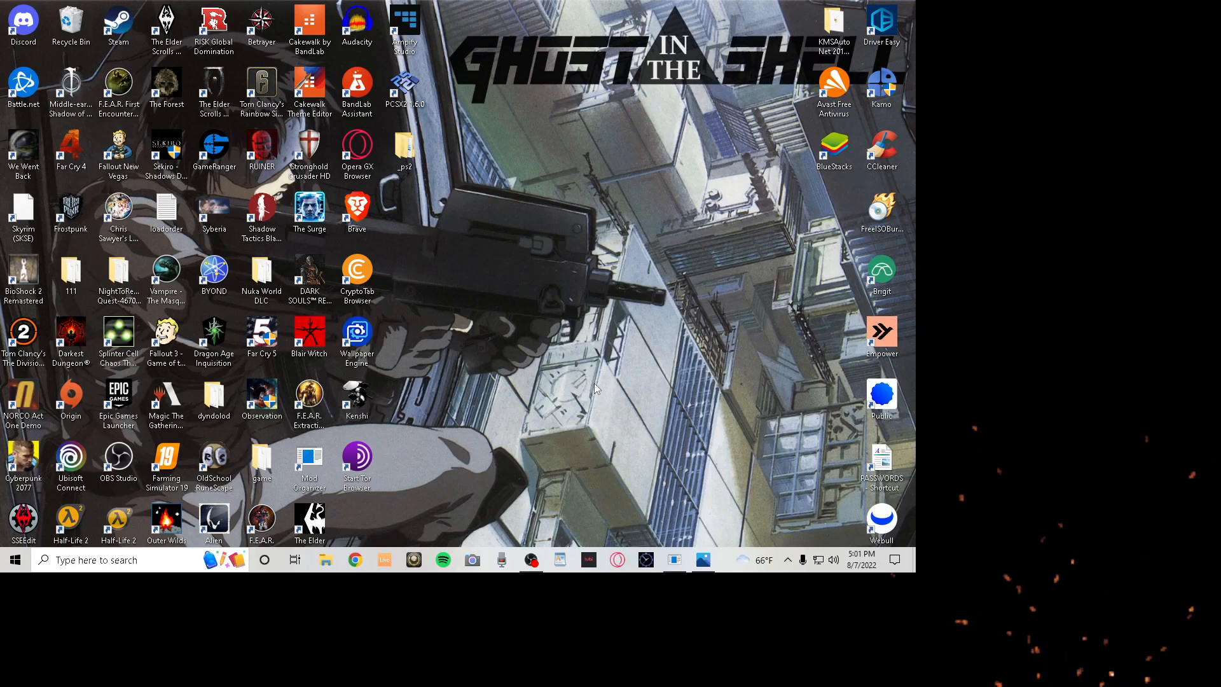
# - Switch to Mod Organizer, review the installed mods through Audio Overhaul for Skyrim 2 and its neighbours, and minimize the window
pyautogui.click(674, 559)
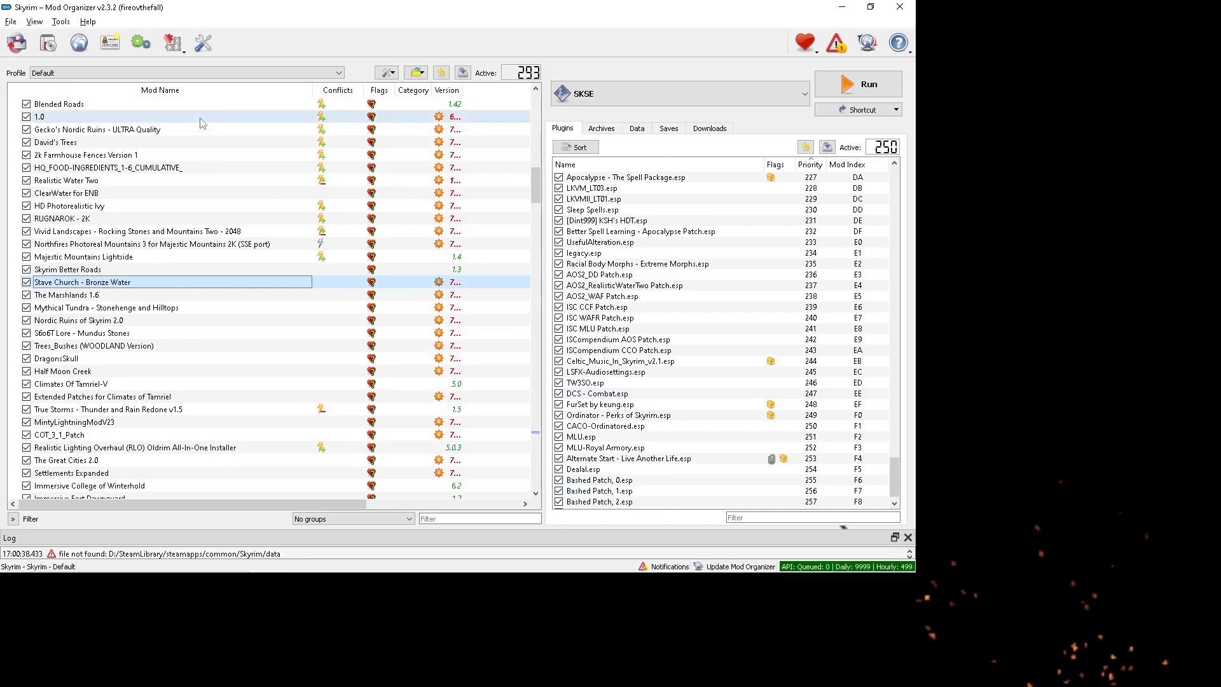
pyautogui.scroll(6, 201, 121)
pyautogui.scroll(5, 199, 152)
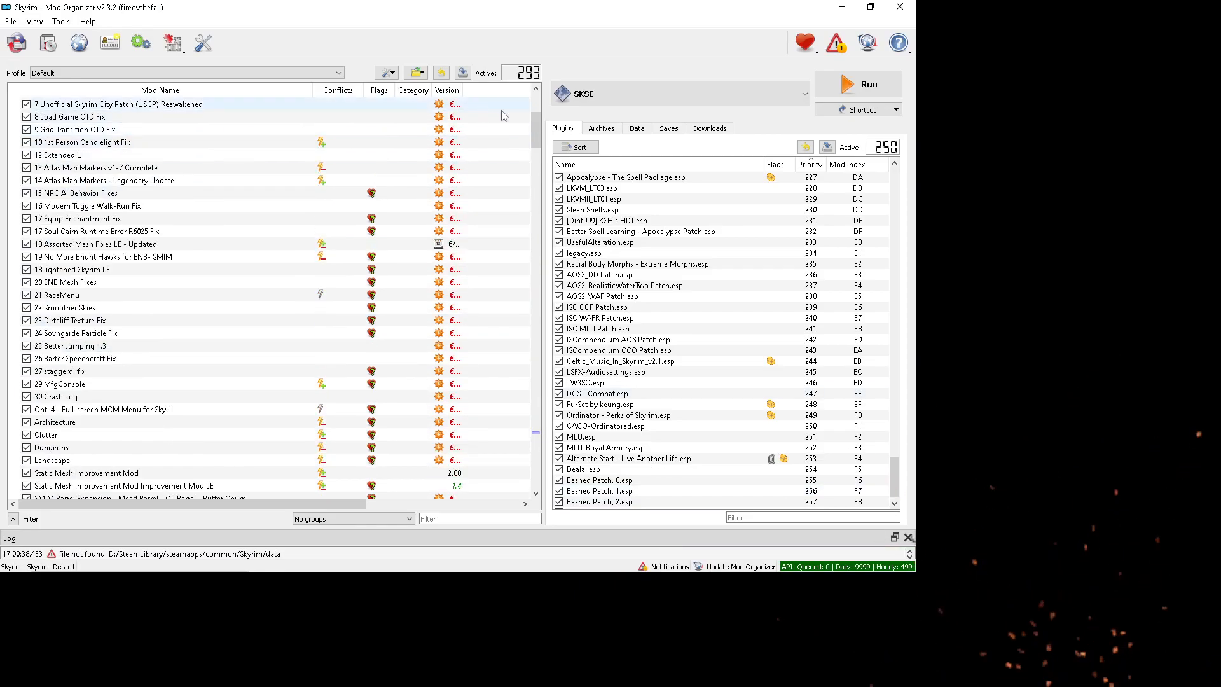
pyautogui.moveTo(536, 118)
pyautogui.mouseDown()
pyautogui.moveTo(536, 100)
pyautogui.moveTo(536, 112)
pyautogui.mouseUp()
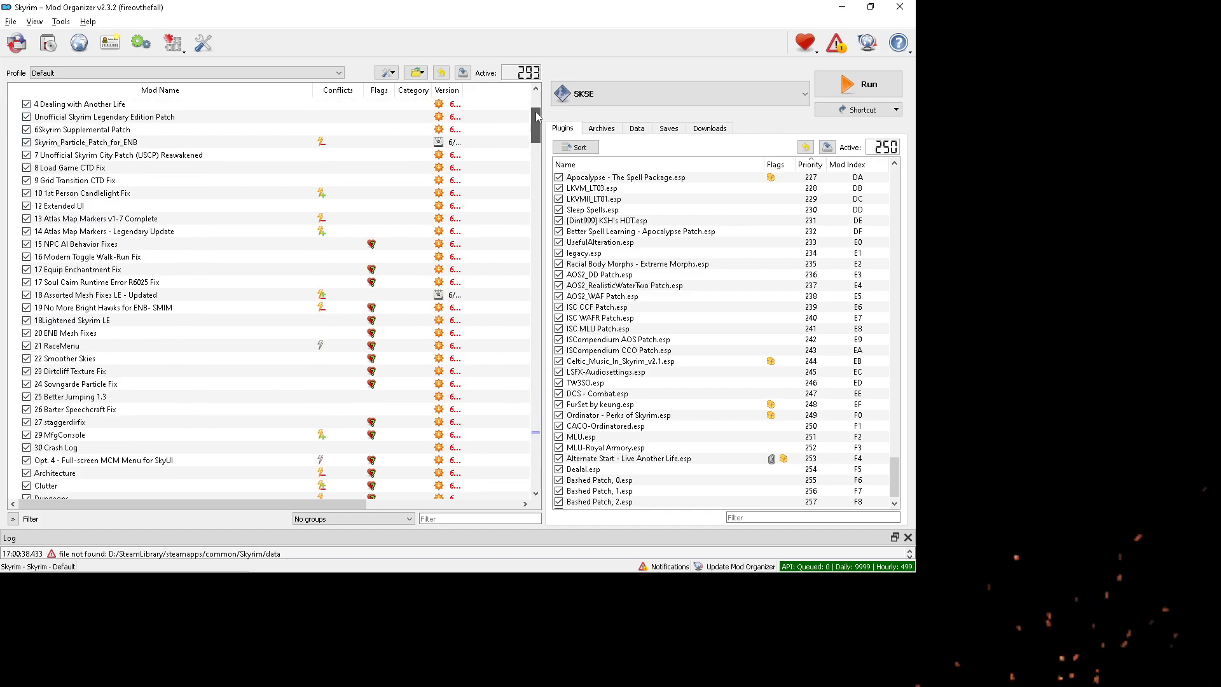
pyautogui.moveTo(536, 118); pyautogui.dragTo(533, 136)
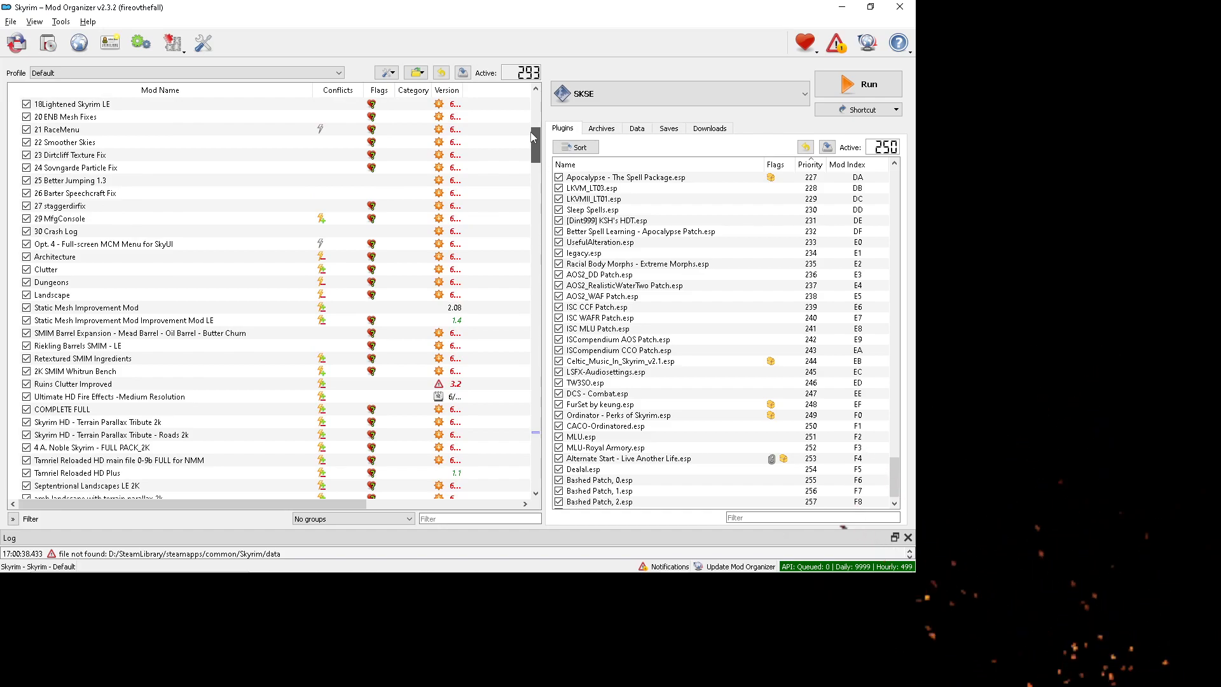
pyautogui.moveTo(533, 137); pyautogui.dragTo(542, 442)
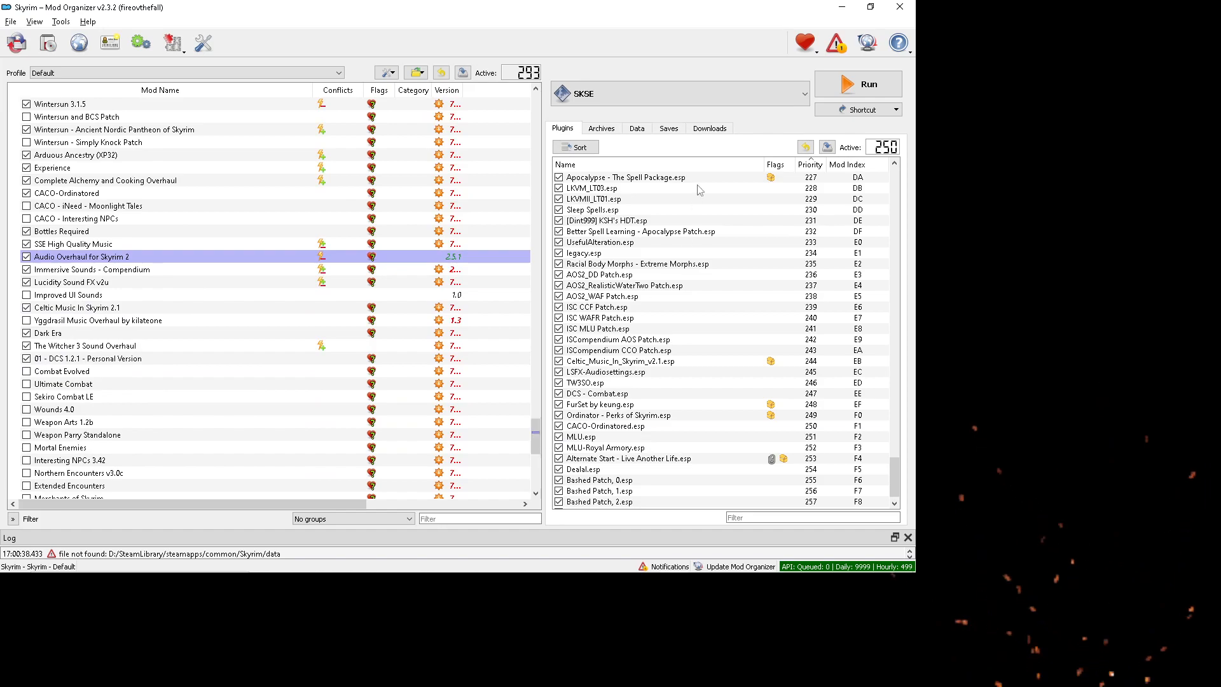
pyautogui.click(838, 7)
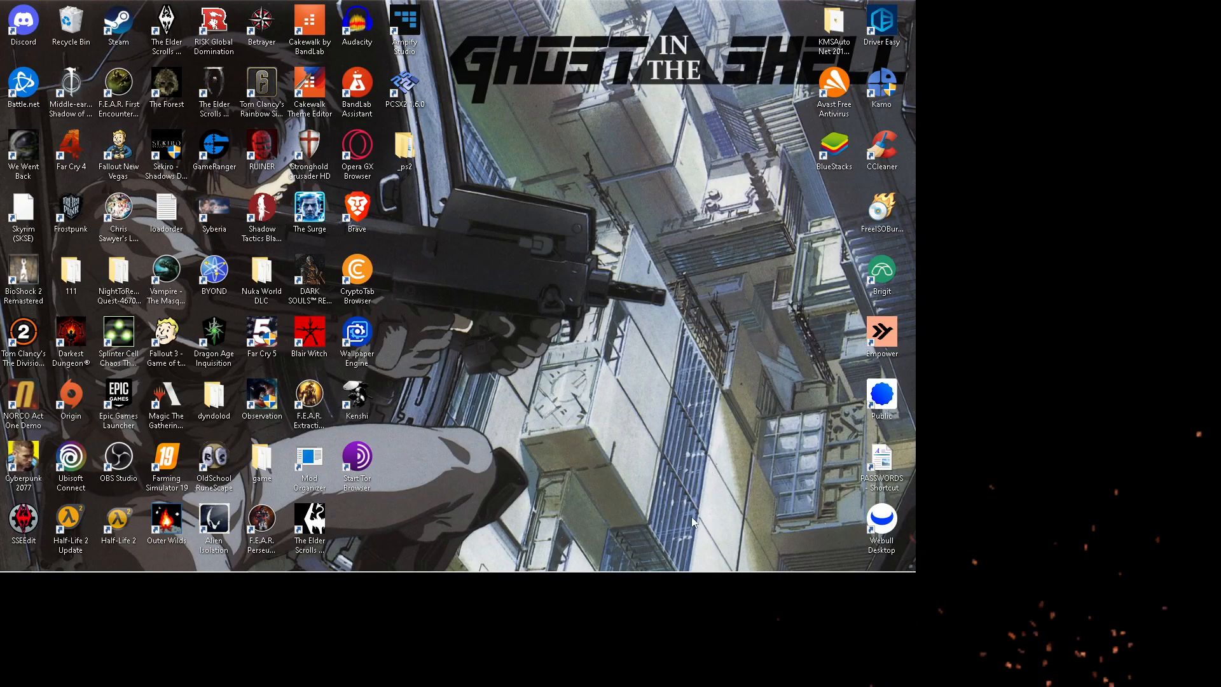
# - Enlarge the crashskyrim.png screenshot in Photos to read the crash message, and place its window over one half of the desktop
pyautogui.moveTo(694, 564)
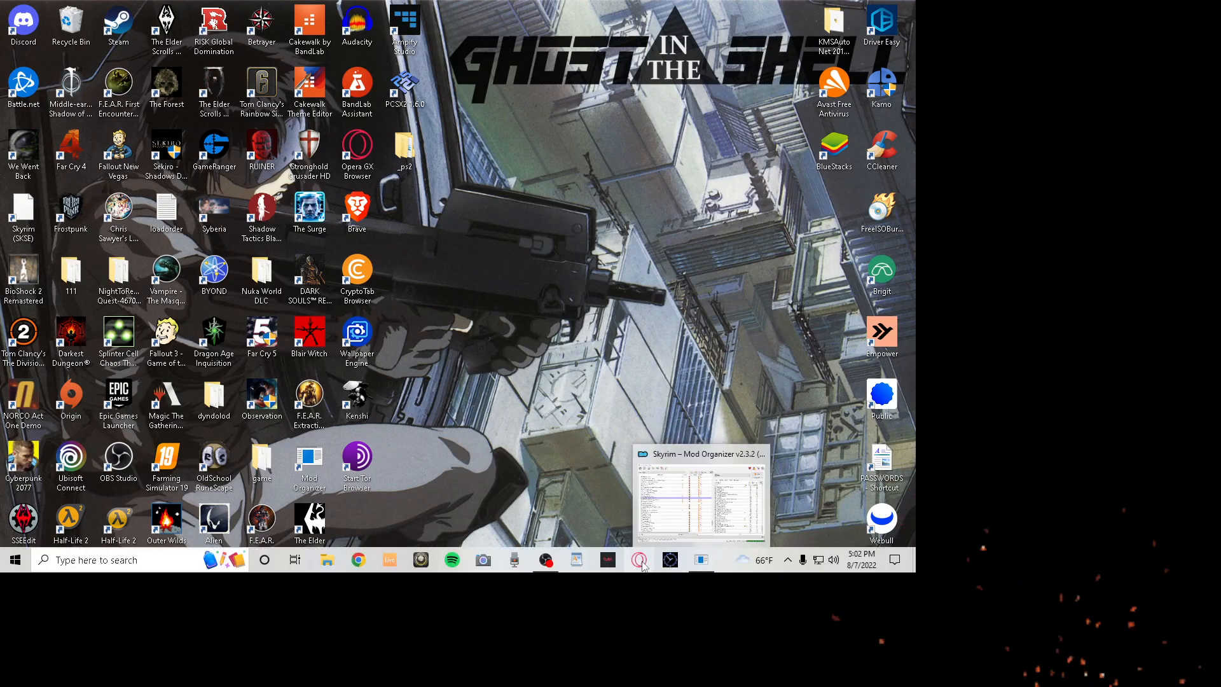
pyautogui.click(547, 551)
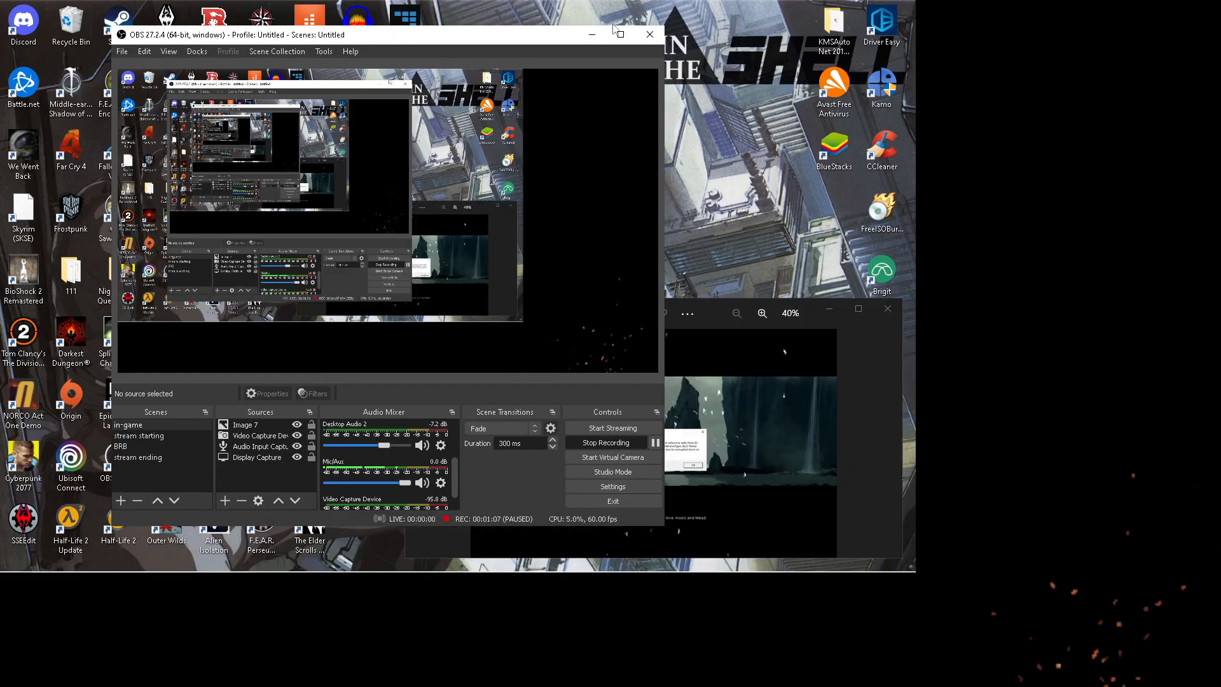
pyautogui.click(592, 34)
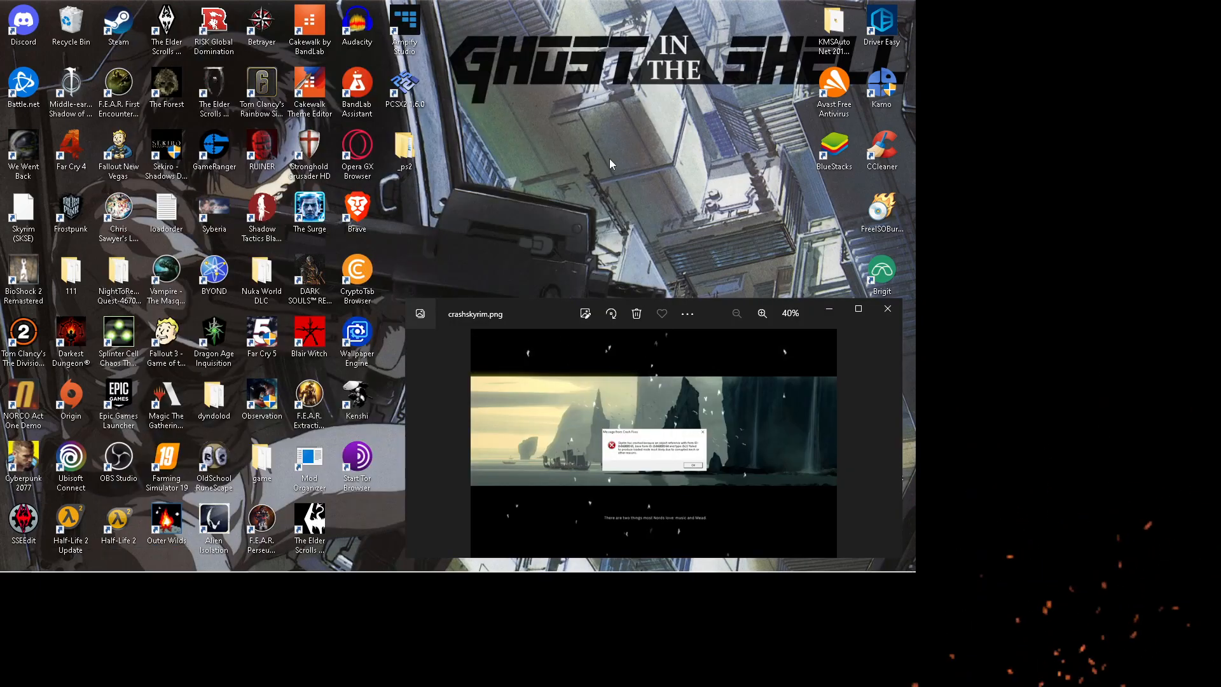
pyautogui.click(858, 308)
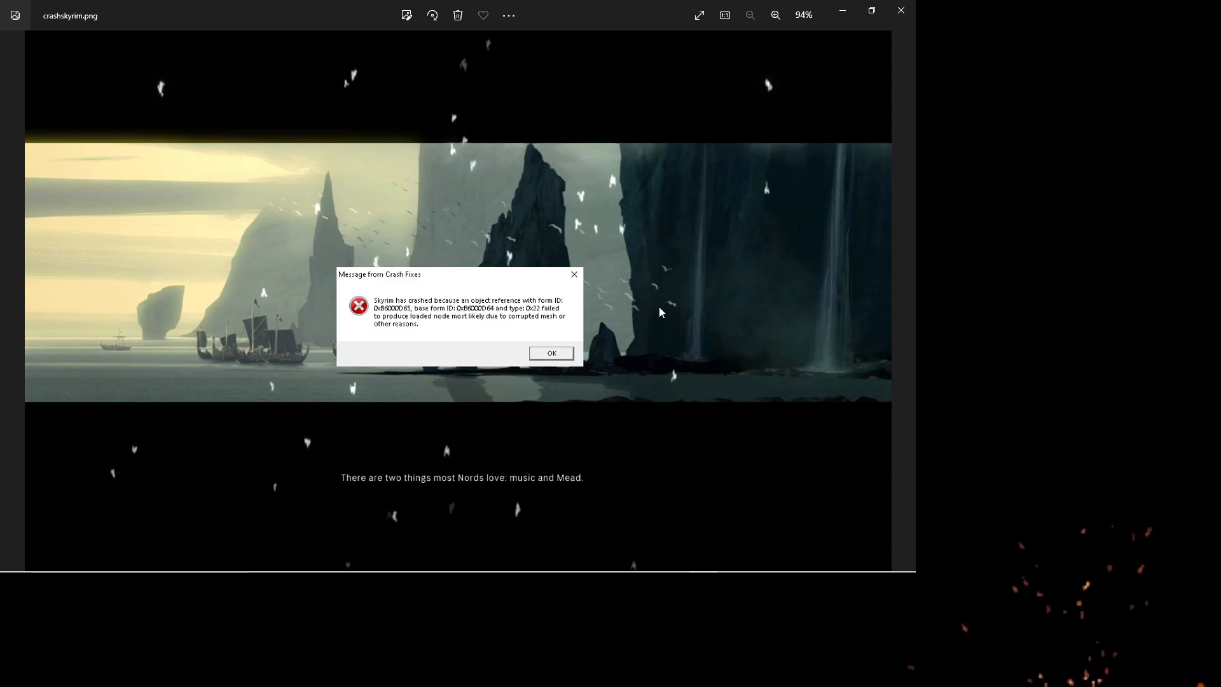
pyautogui.click(860, 11)
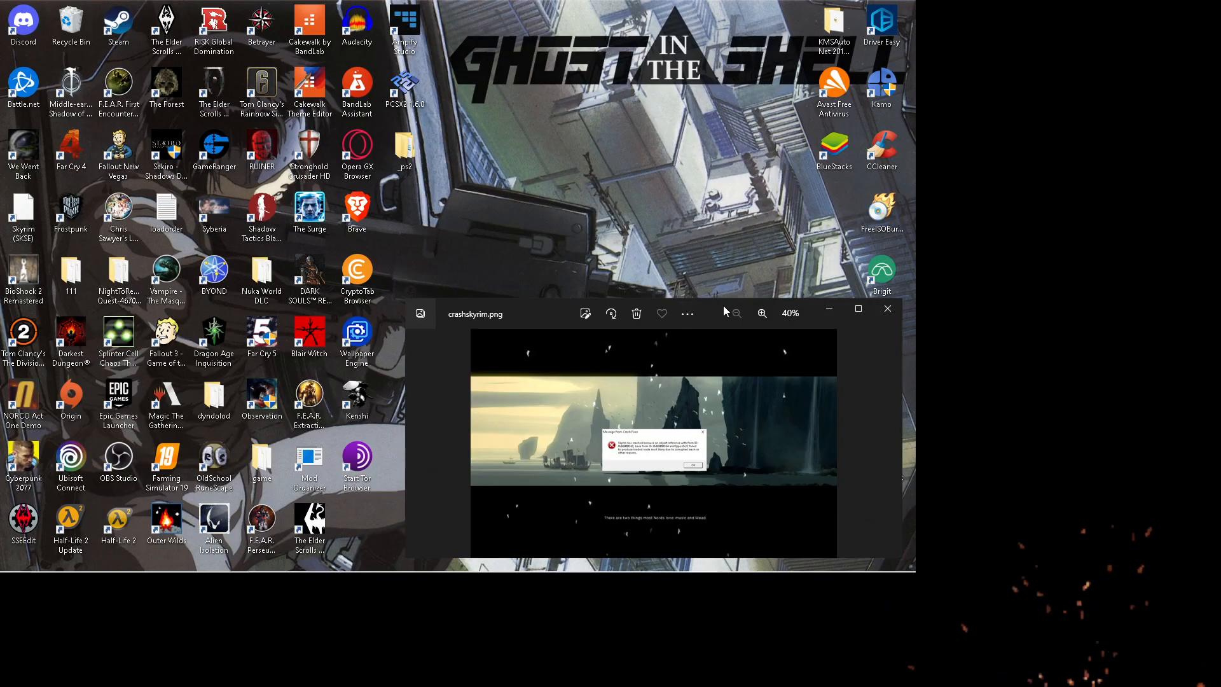
pyautogui.moveTo(536, 315); pyautogui.dragTo(131, 17)
pyautogui.moveTo(206, 262); pyautogui.dragTo(699, 572)
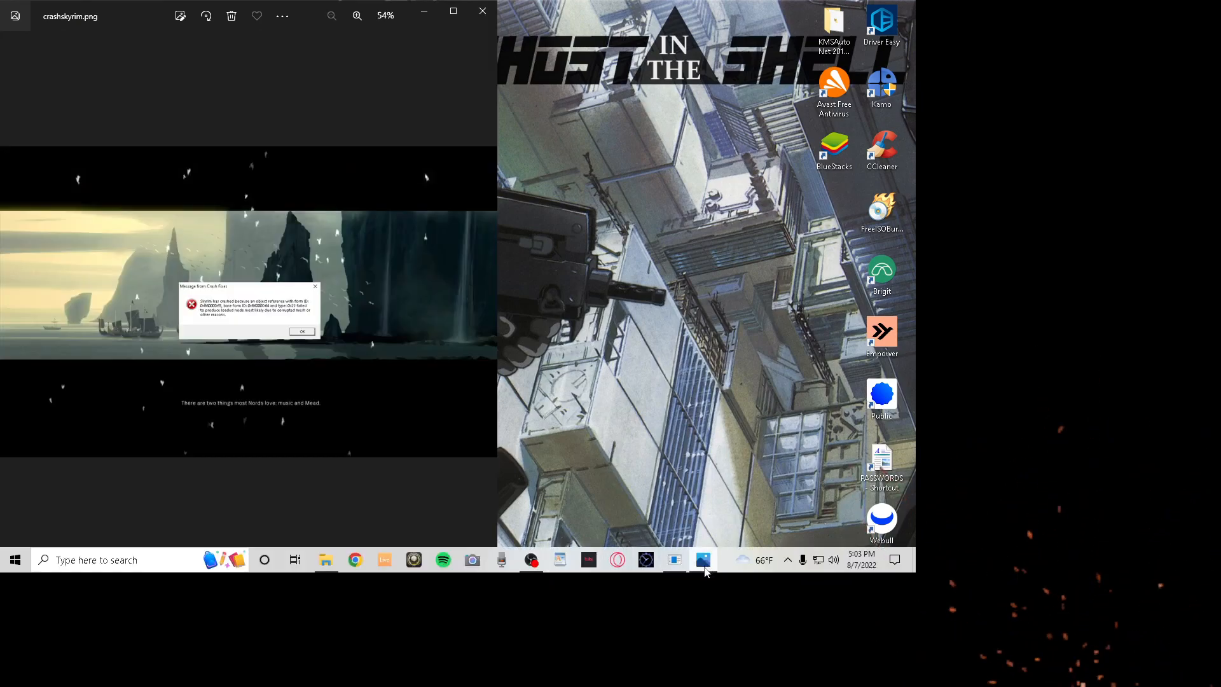
# - Switch to Mod Organizer and run TES5Edit with all the preselected plugins loaded
pyautogui.moveTo(676, 563)
pyautogui.click(663, 457)
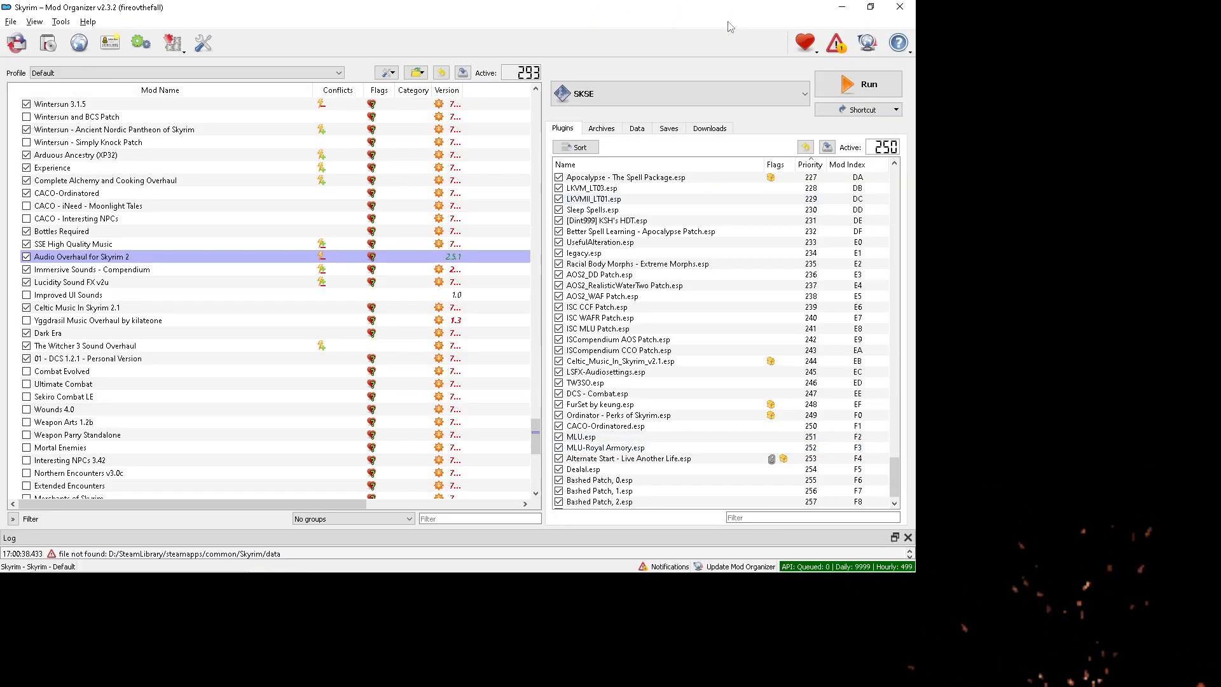
pyautogui.click(775, 101)
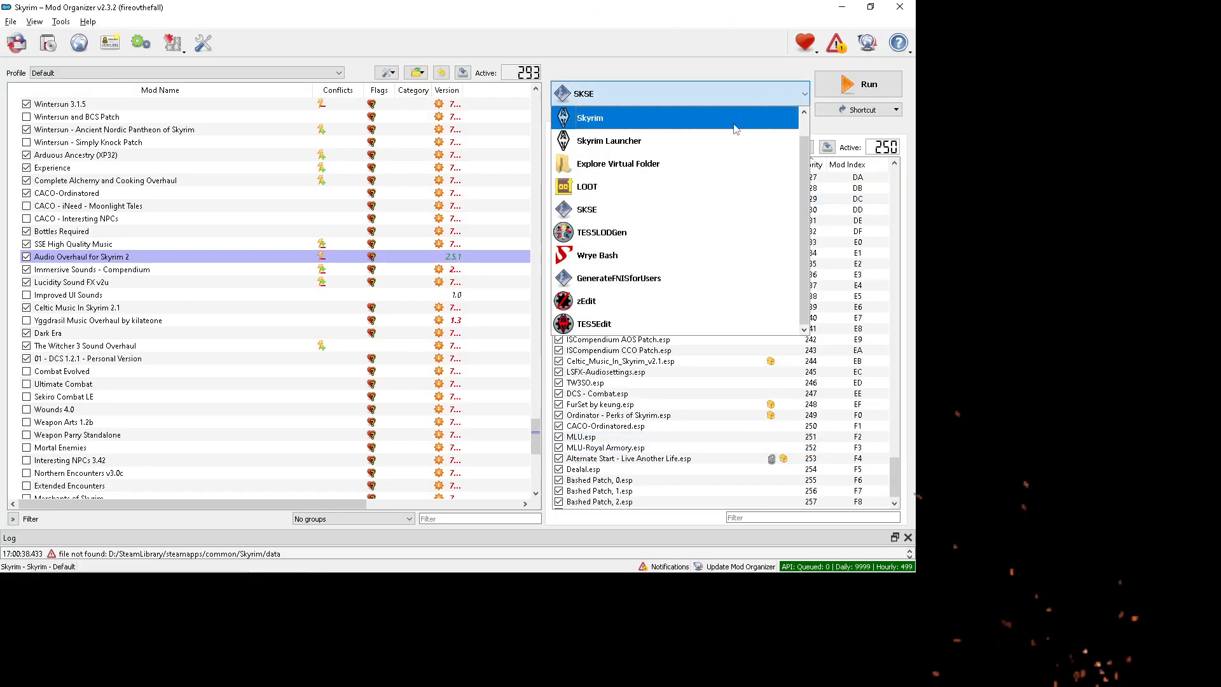
pyautogui.click(626, 325)
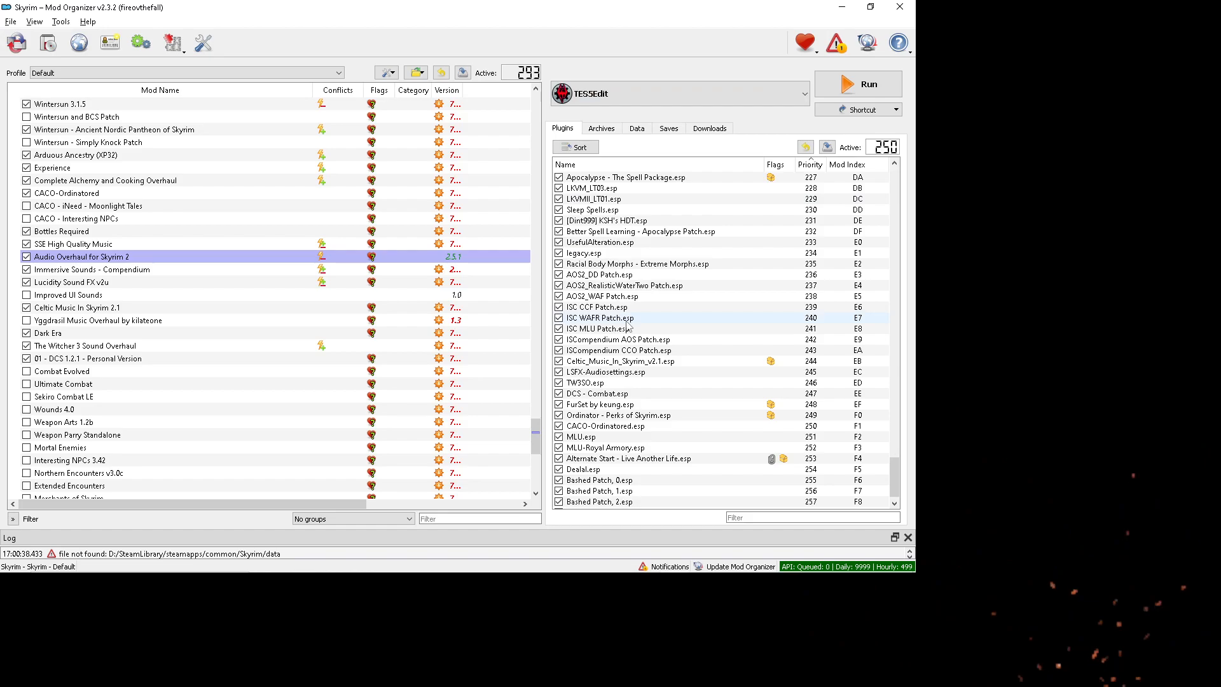
pyautogui.click(868, 85)
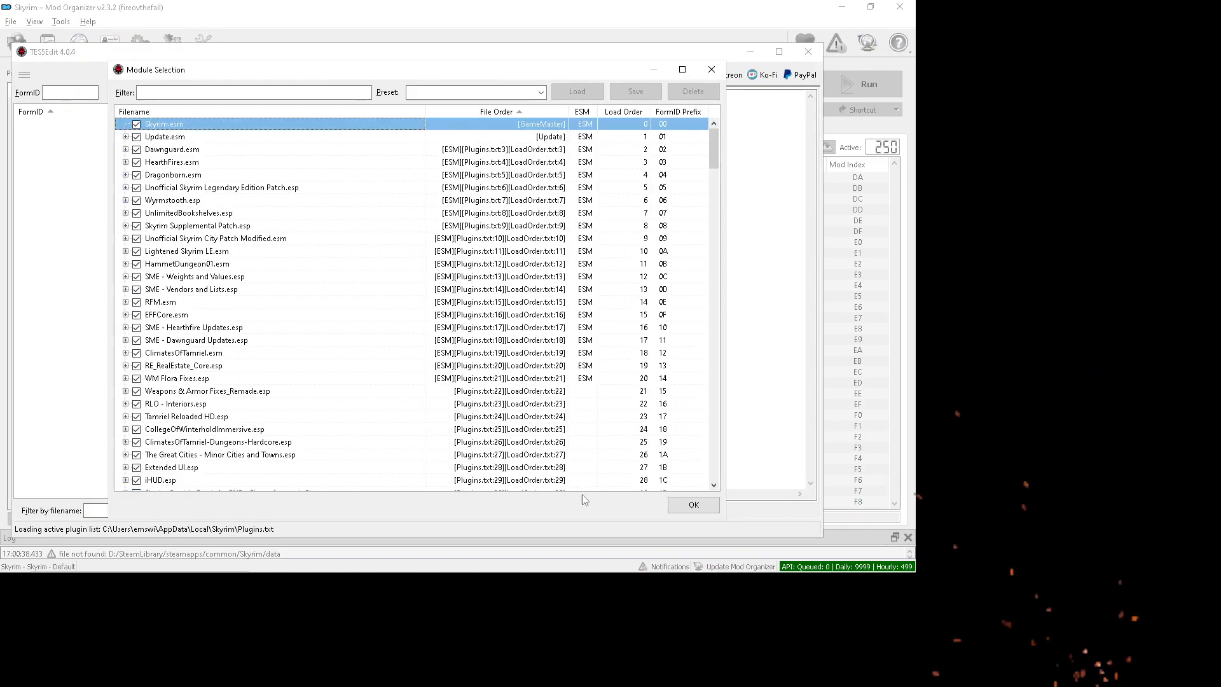
pyautogui.click(693, 505)
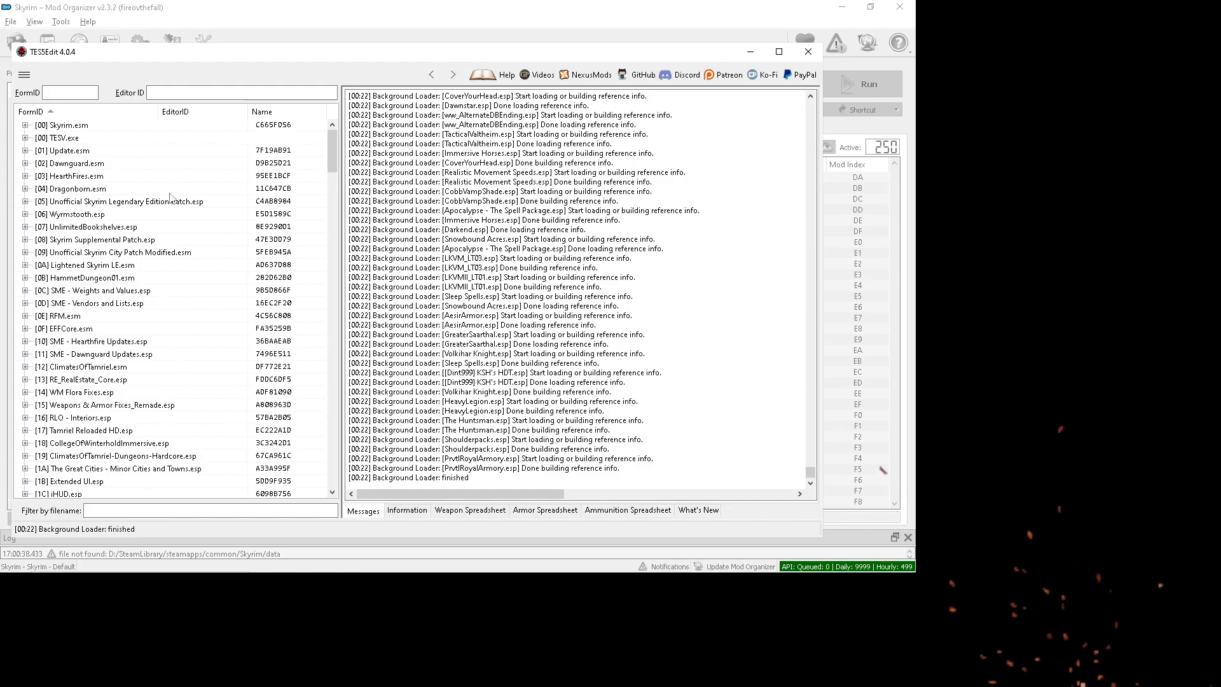
# - Bring up the crashskyrim.png screenshot in Photos, zoom it to 110%, and move it clear of TES5Edit's form ID entry and record tree
pyautogui.click(53, 90)
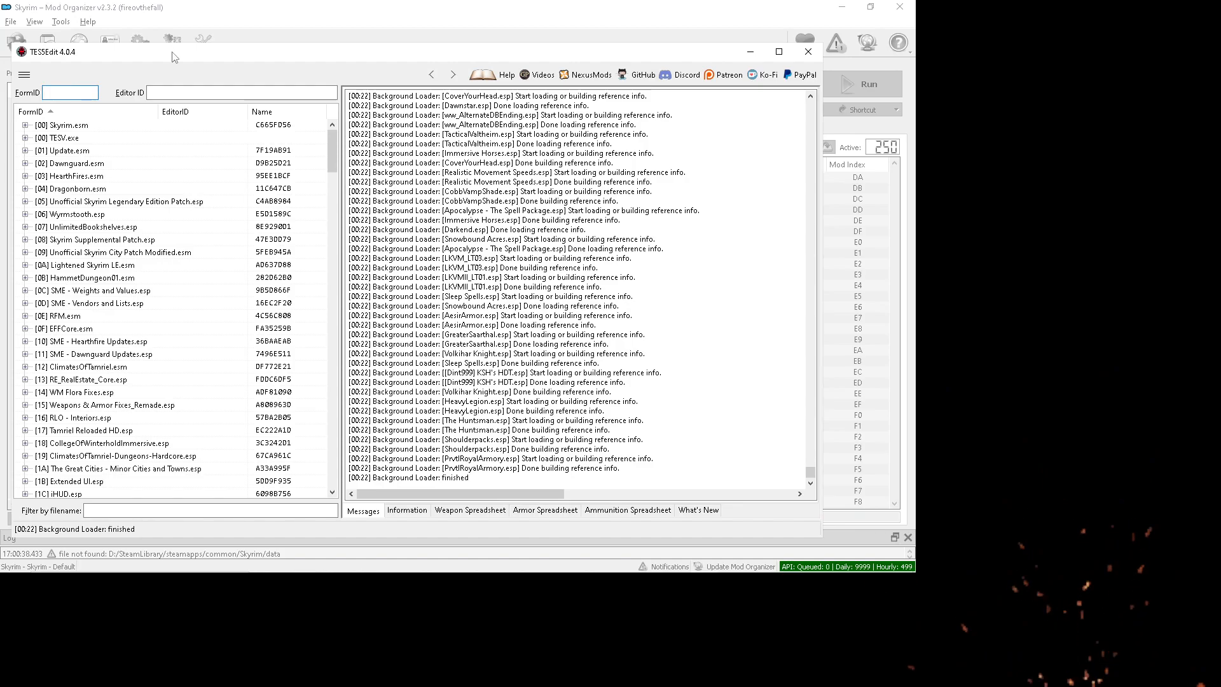
pyautogui.moveTo(569, 577)
pyautogui.moveTo(675, 563)
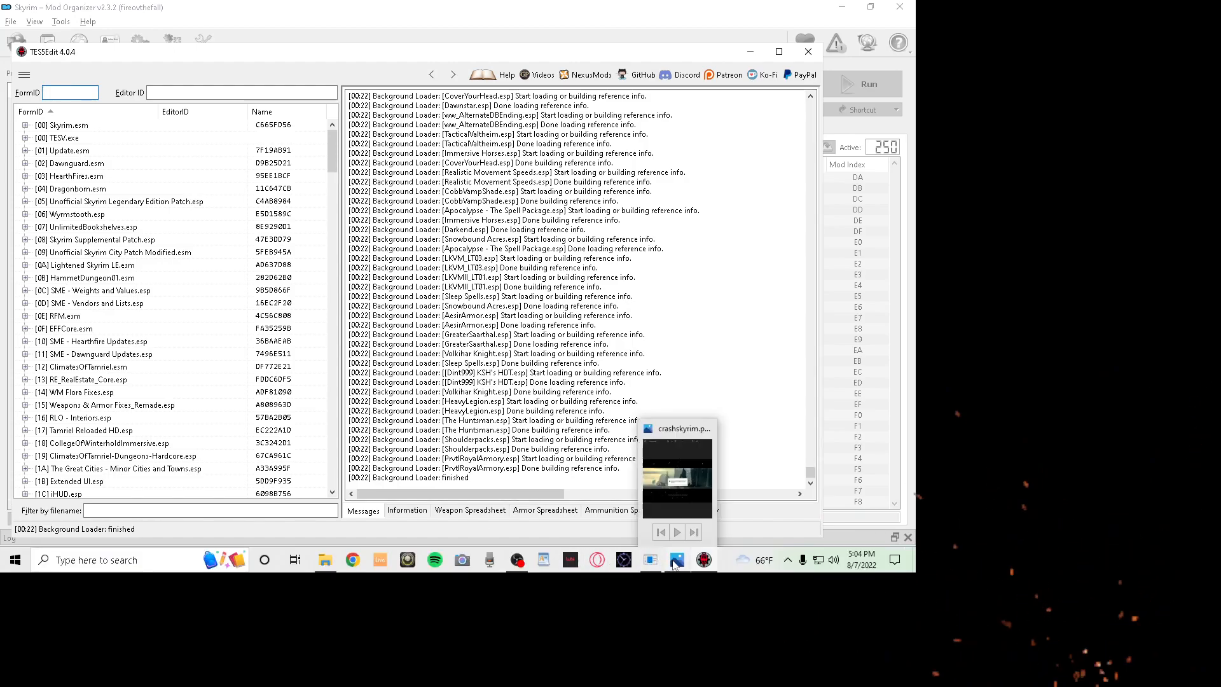
pyautogui.click(678, 478)
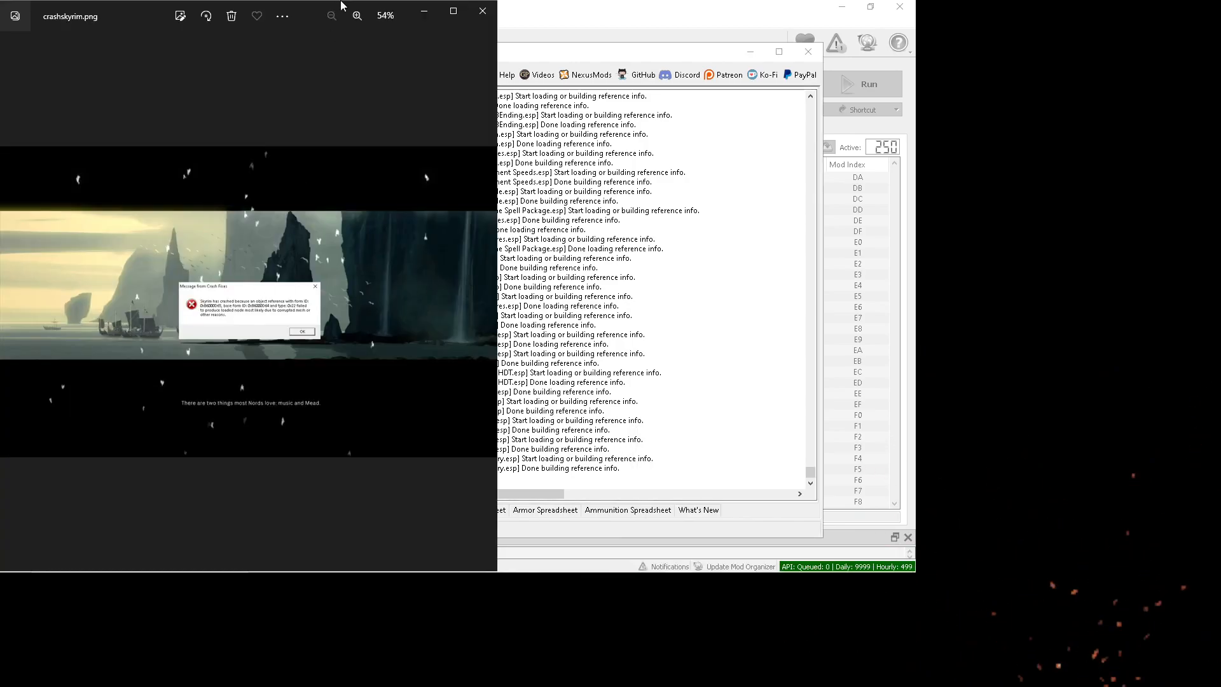
pyautogui.click(357, 15)
pyautogui.click(357, 15)
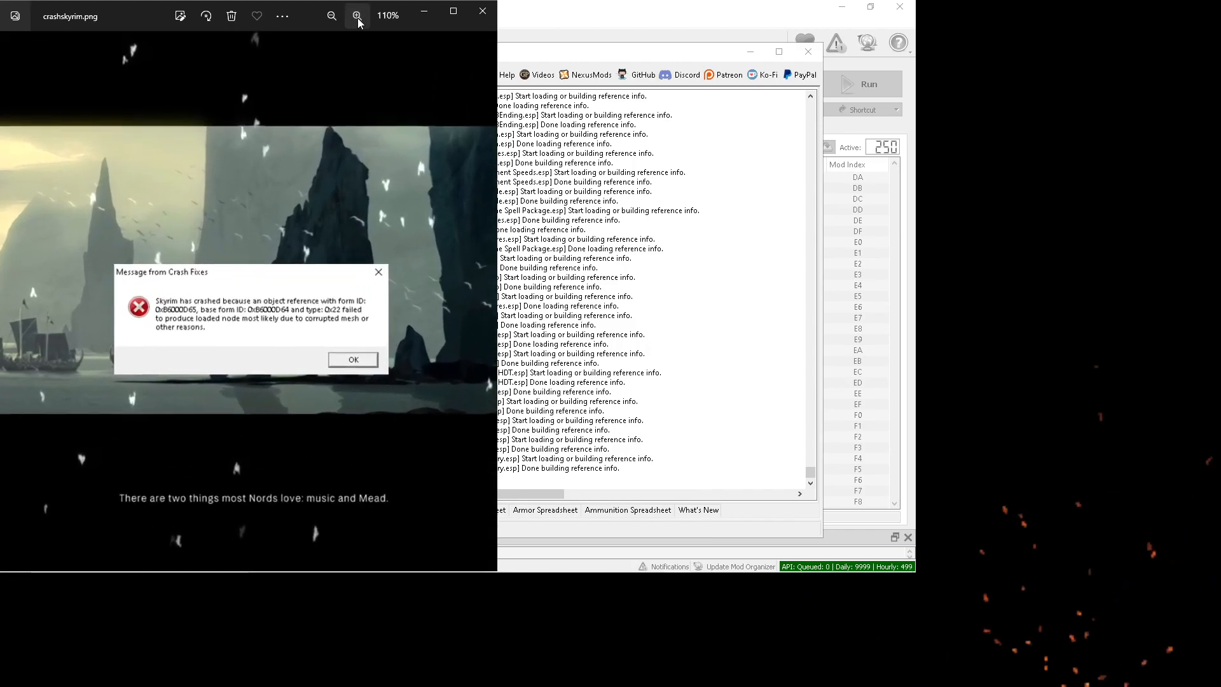
pyautogui.moveTo(305, 9); pyautogui.dragTo(761, 26)
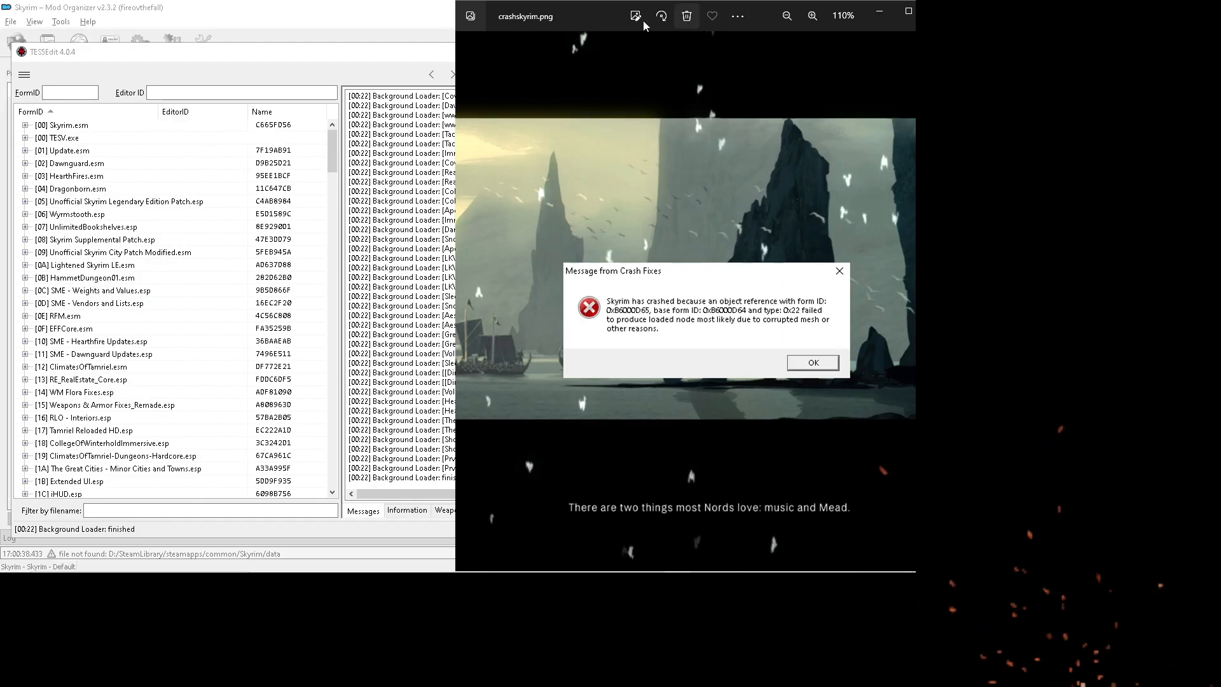
# - Minimize Mod Organizer and narrow the TES5Edit window so it sits beside the crash screenshot
pyautogui.click(376, 11)
pyautogui.click(842, 7)
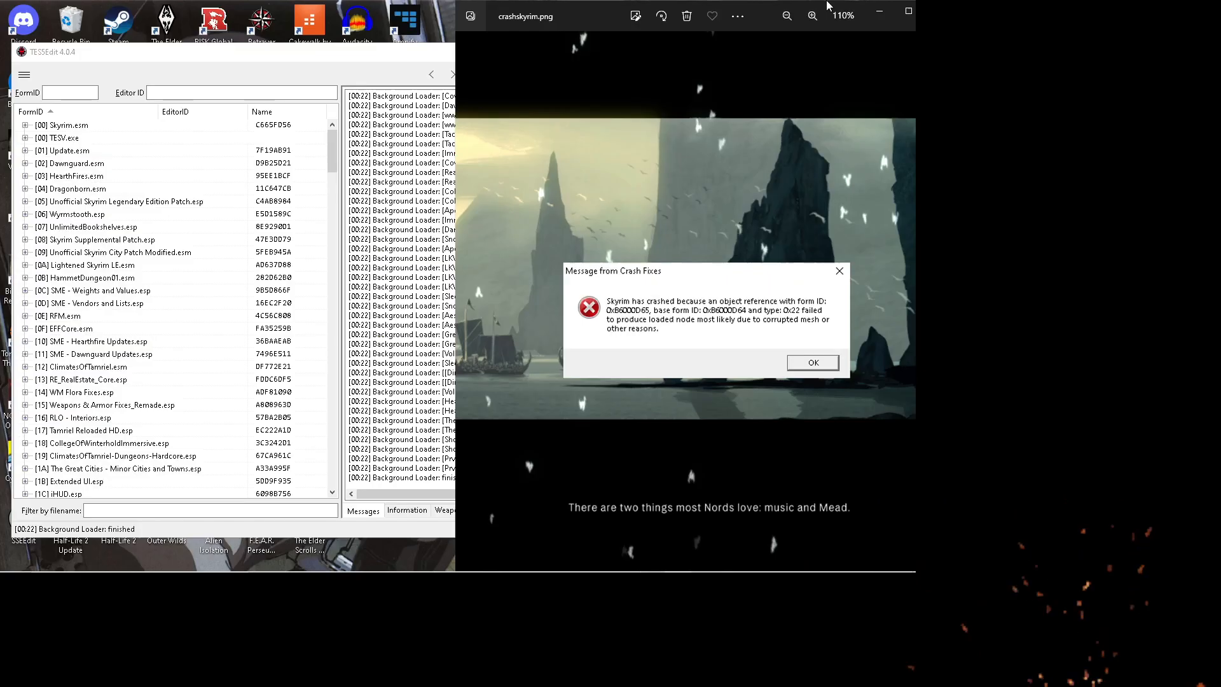
pyautogui.click(372, 57)
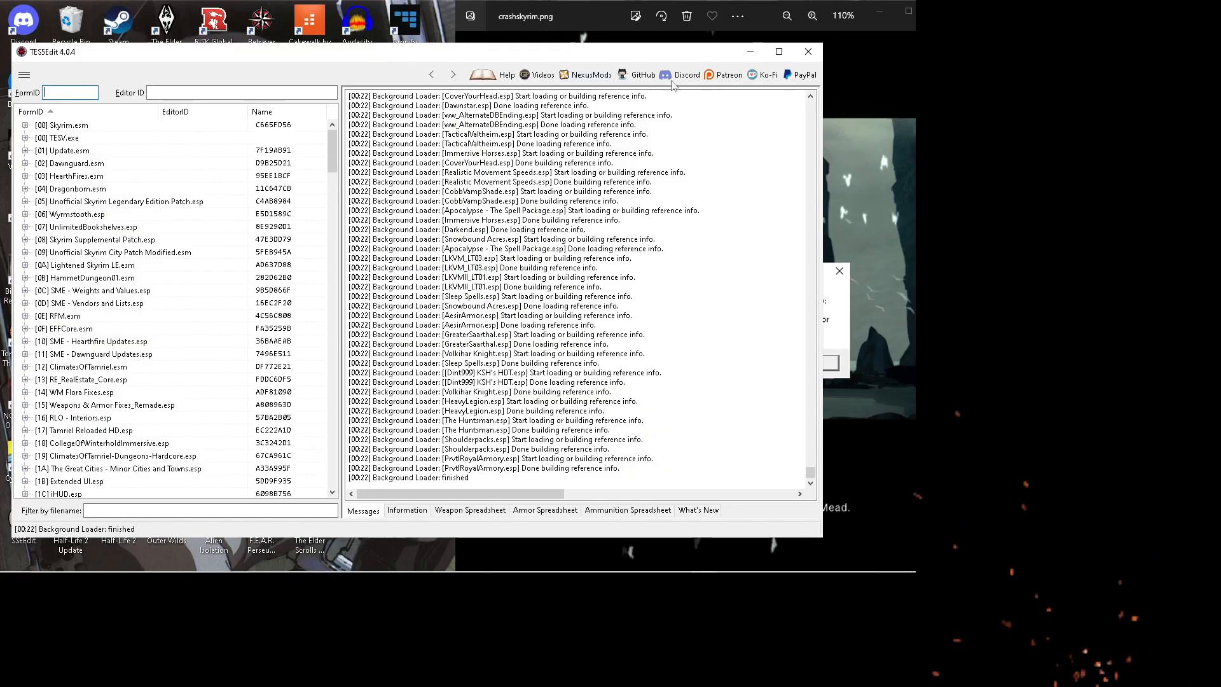
pyautogui.moveTo(822, 118); pyautogui.dragTo(449, 124)
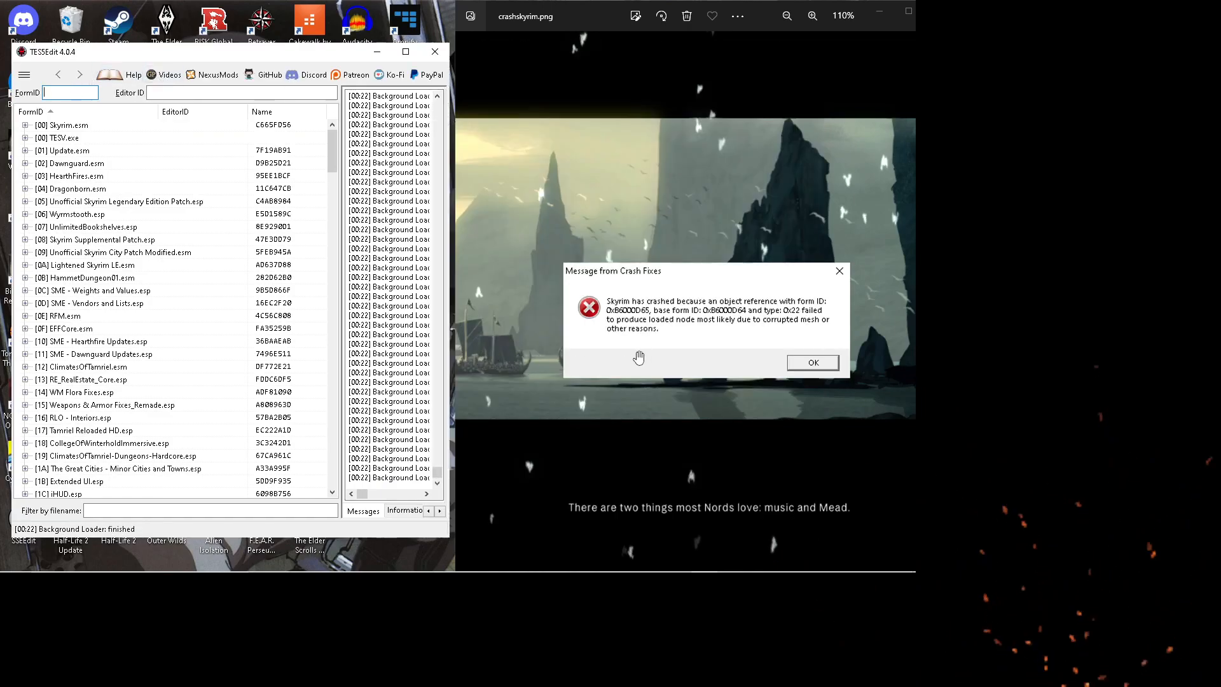
pyautogui.write('00B')
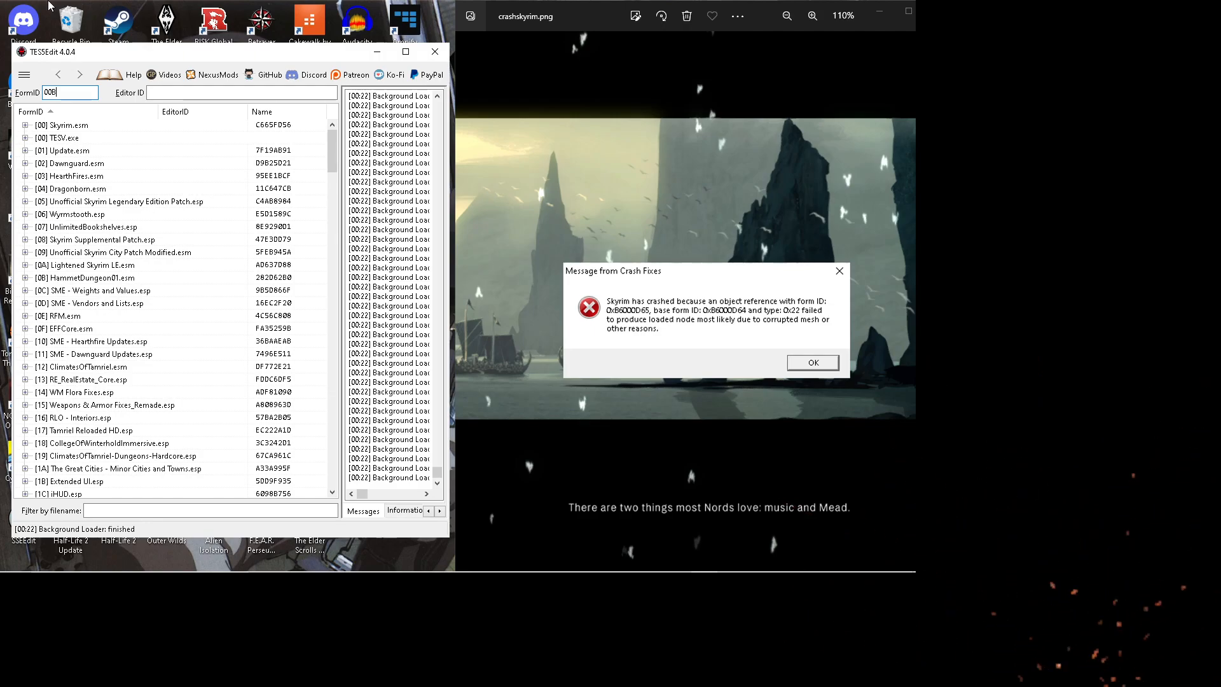
pyautogui.press('BackSpace')
pyautogui.press('BackSpace')
pyautogui.press('BackSpace')
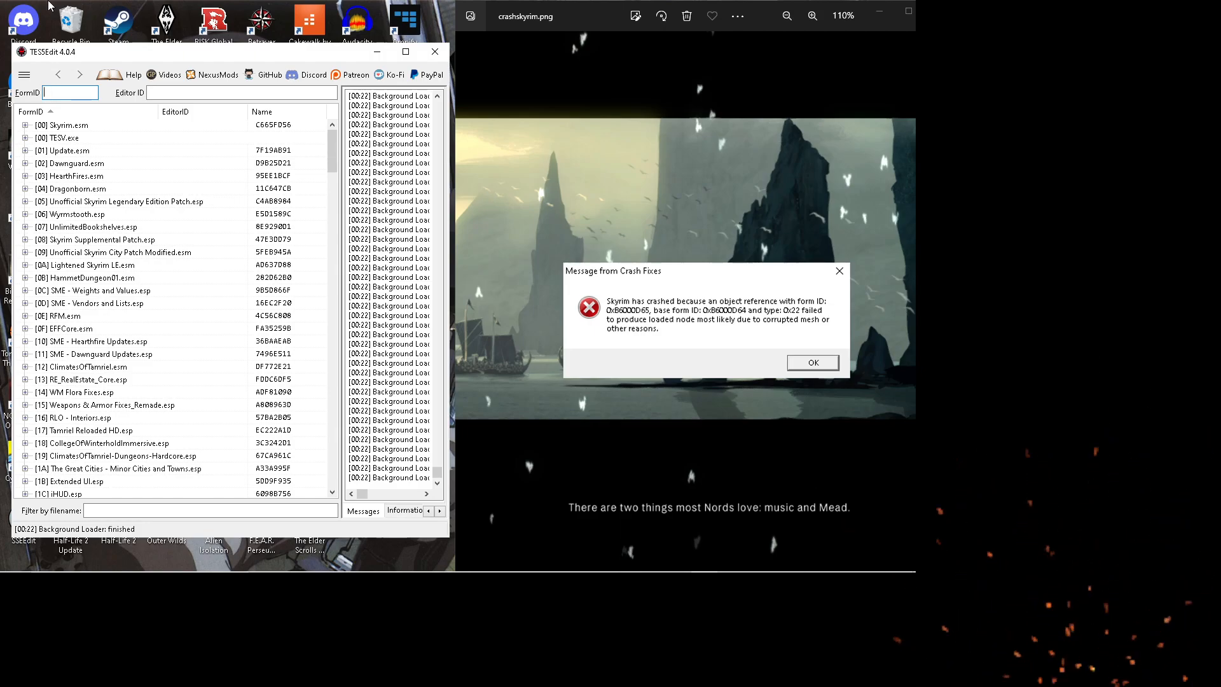
# - Look up form ID B6000D65 in TES5Edit and examine where the matching record sits in the tree
pyautogui.write('B6')
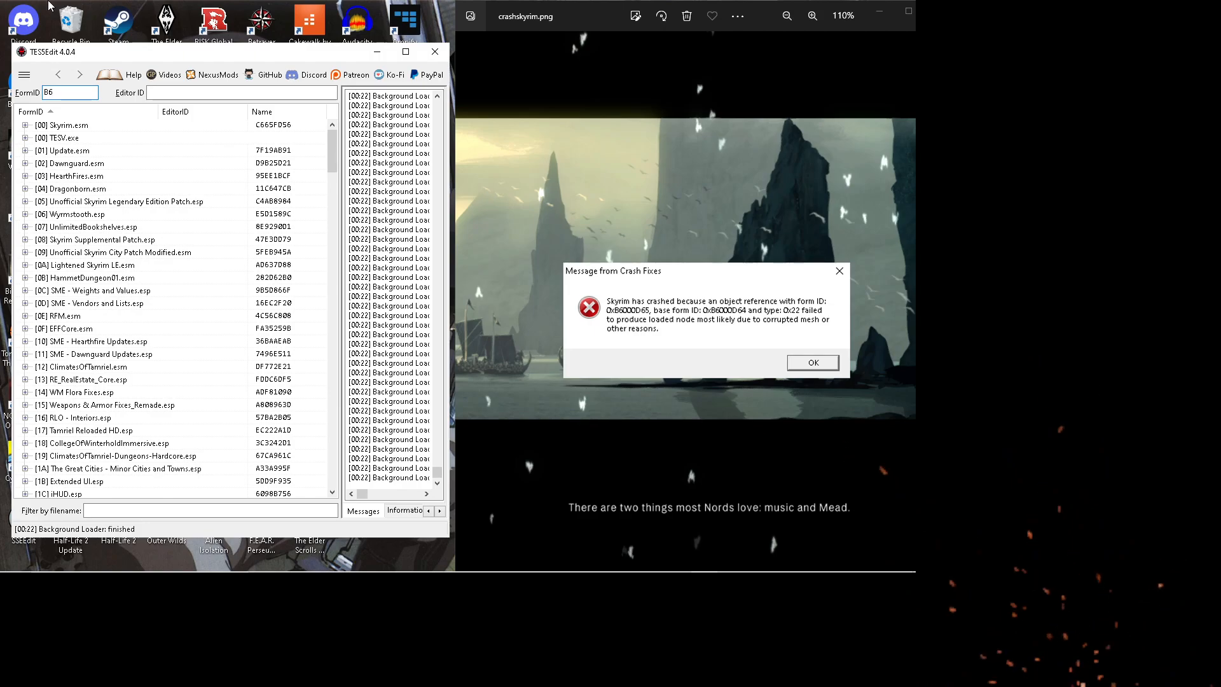
pyautogui.write('000D65')
pyautogui.press('Return')
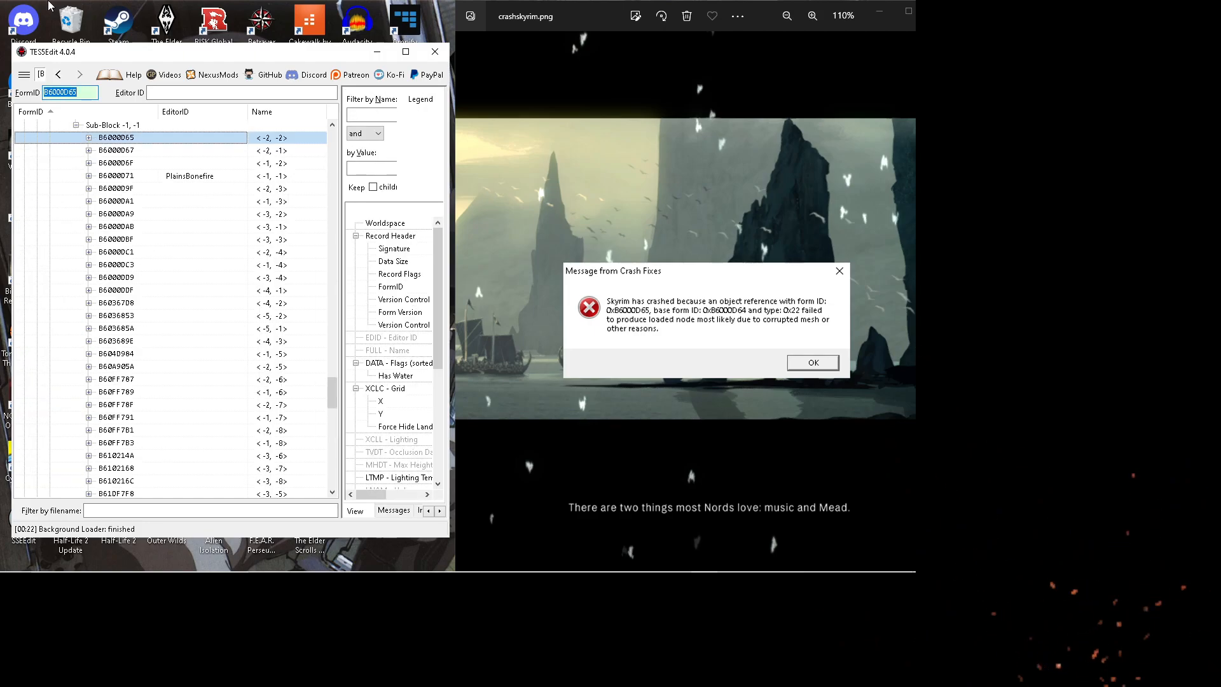
pyautogui.moveTo(332, 394); pyautogui.dragTo(333, 367)
# - Look up form ID 00B6000D65, the crash message's ID with two leading zeros, and examine the surrounding records in the tree
pyautogui.click(90, 93)
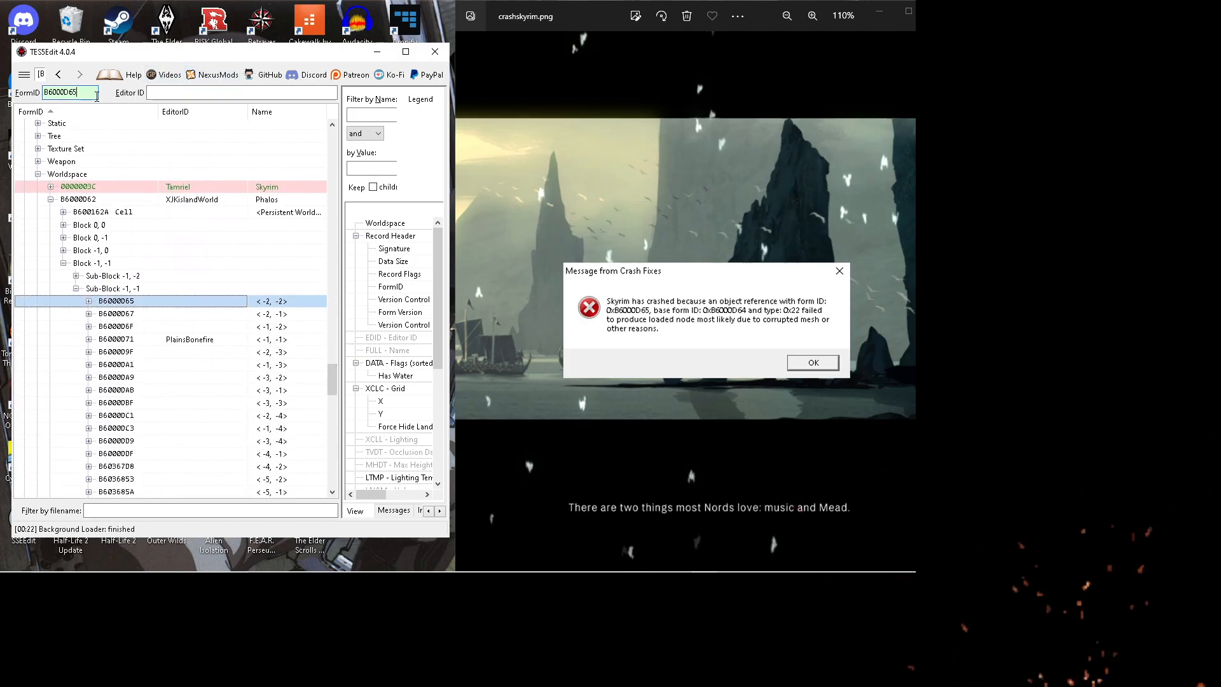
pyautogui.press('BackSpace')
pyautogui.press('BackSpace')
pyautogui.press('BackSpace')
pyautogui.press('BackSpace')
pyautogui.press('BackSpace')
pyautogui.press('BackSpace')
pyautogui.press('BackSpace')
pyautogui.press('BackSpace')
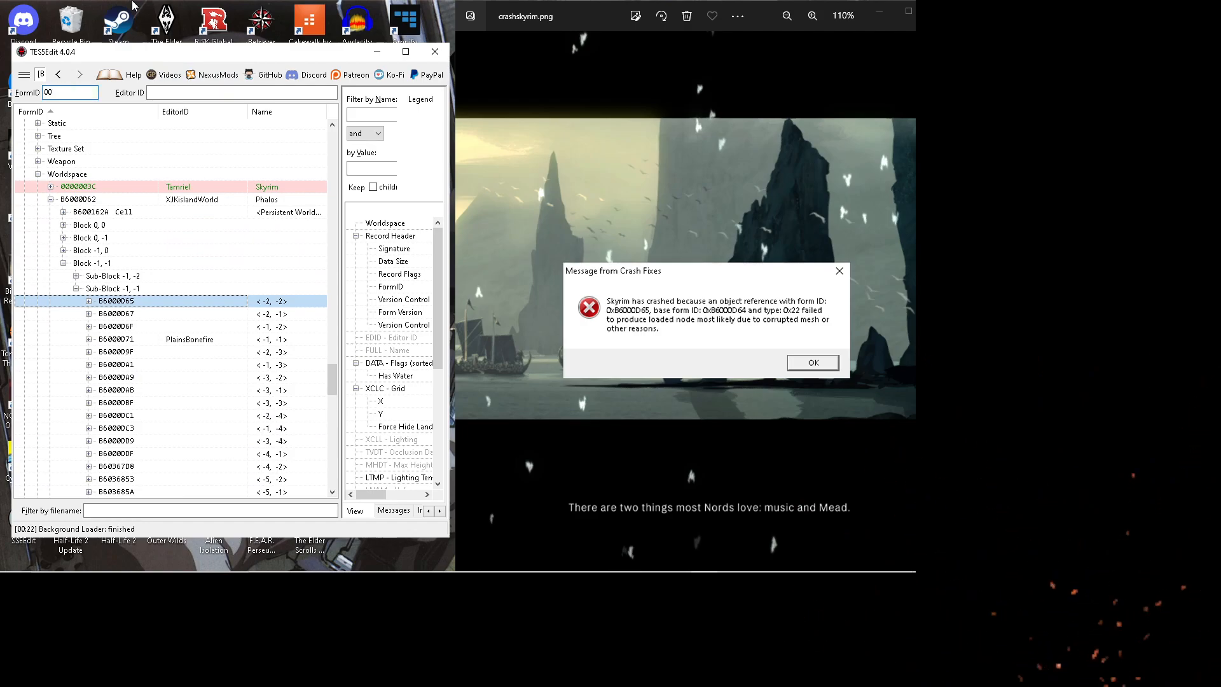
pyautogui.write('00B6')
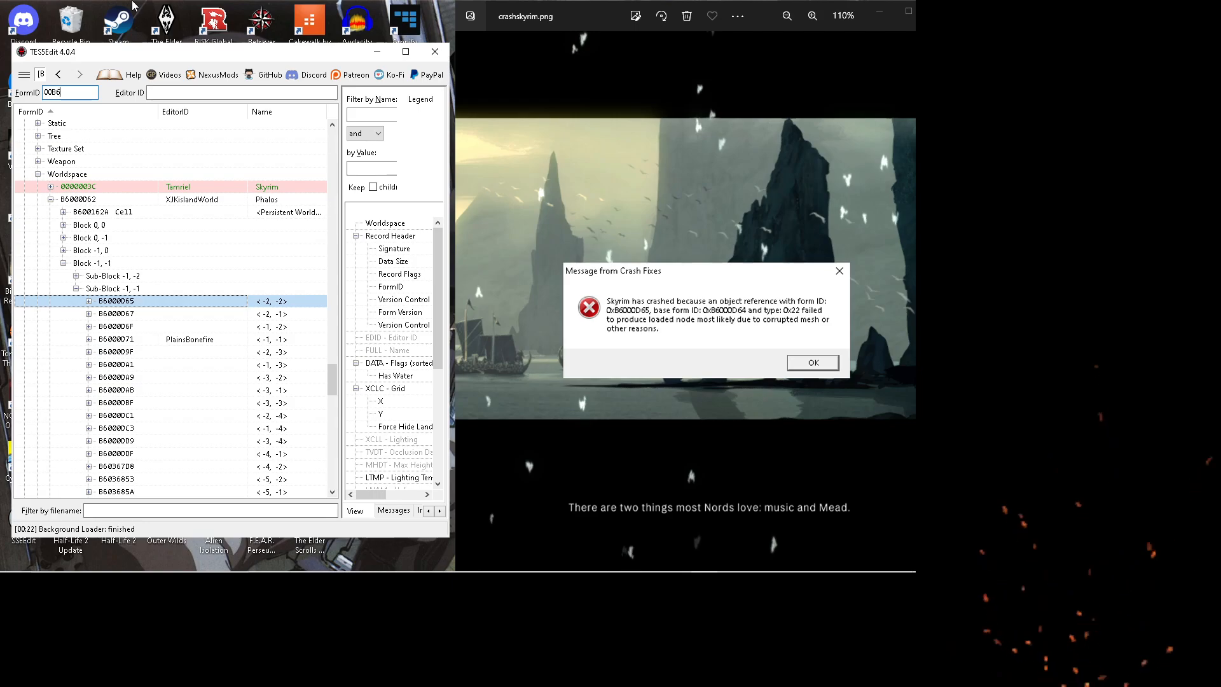
pyautogui.write('000D65')
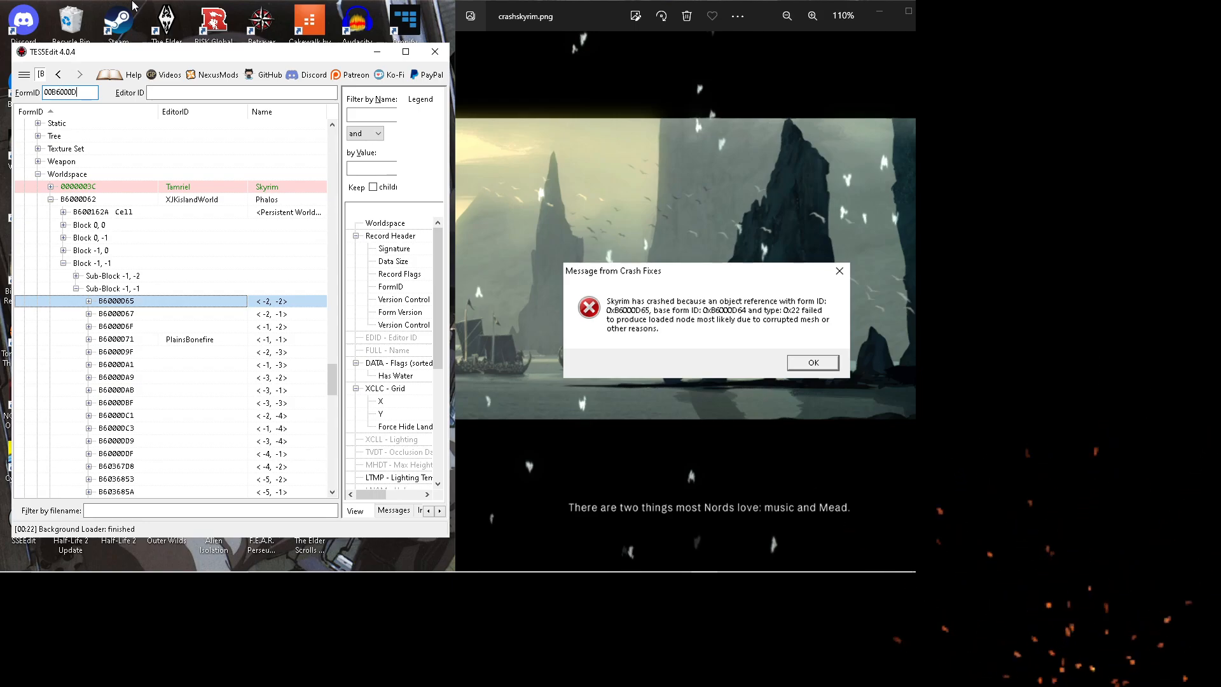
pyautogui.press('Return')
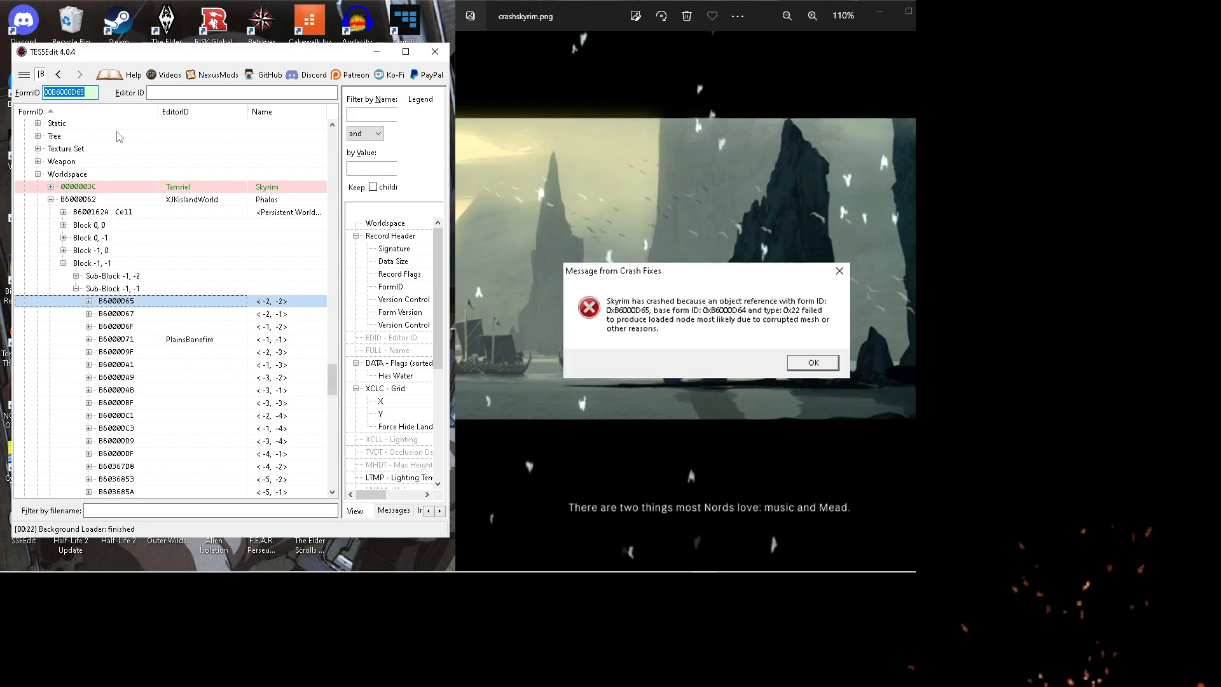
pyautogui.scroll(15, 136, 165)
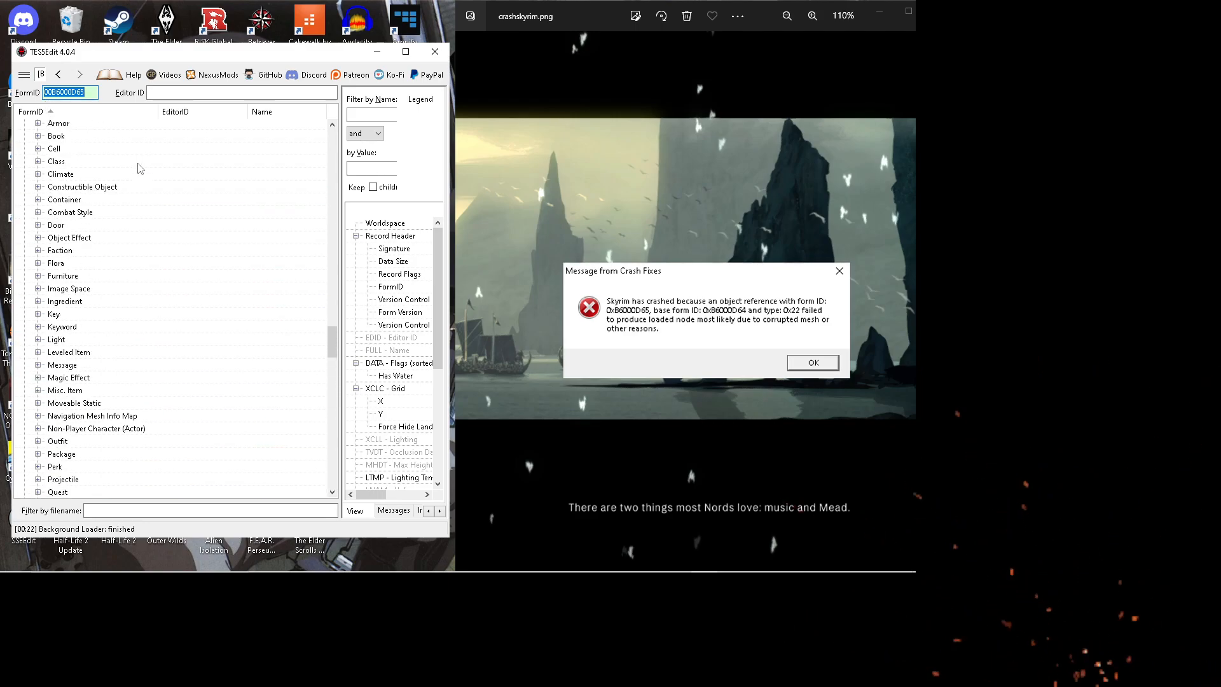
pyautogui.scroll(-15, 140, 168)
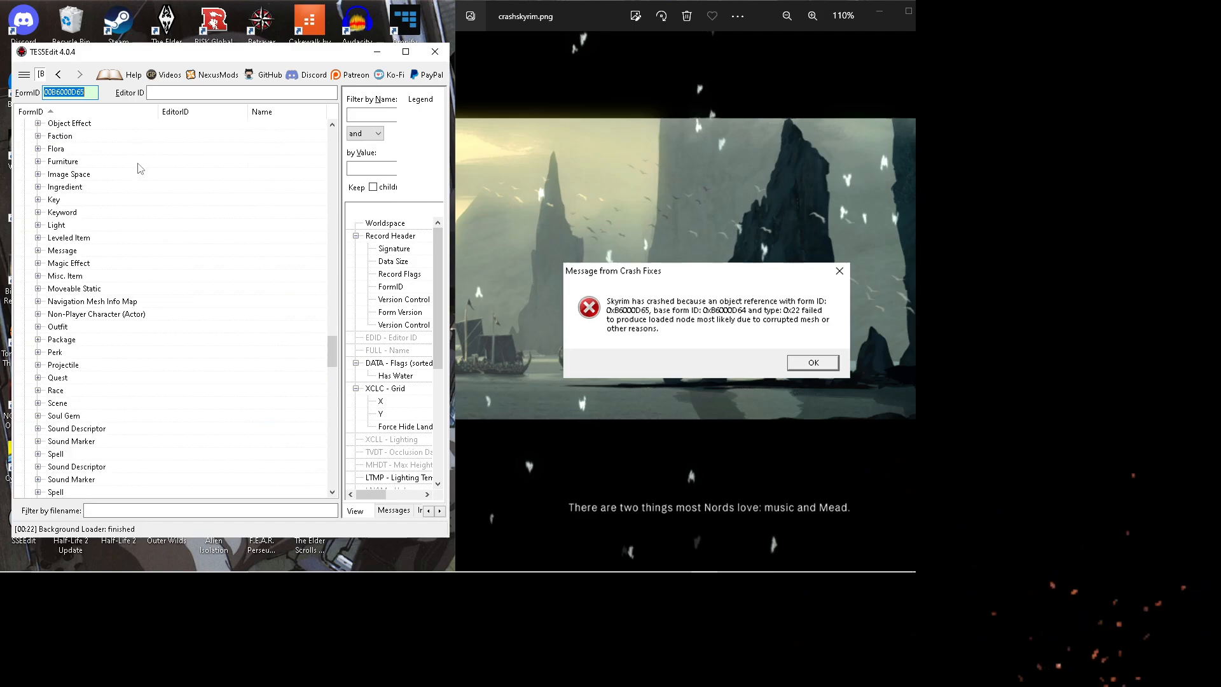
pyautogui.scroll(-4, 141, 168)
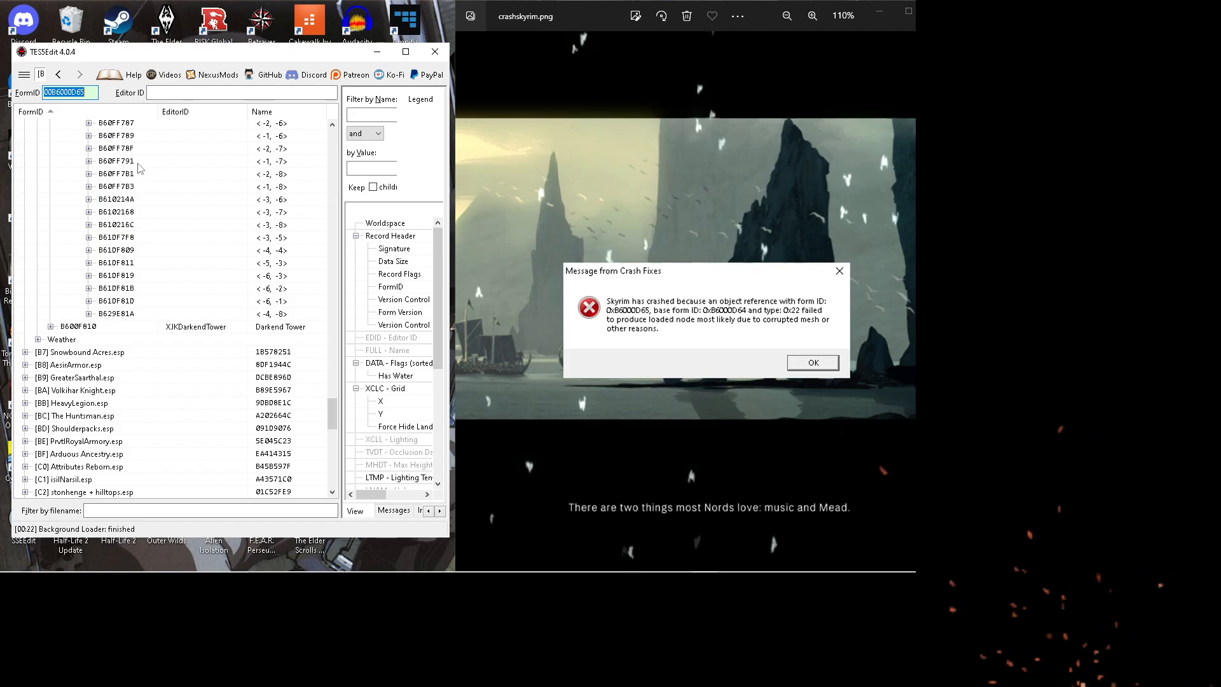
# - Look up the crash message's base form ID B6000D64 and trace the matching record up the tree to its parent plugin
pyautogui.write('B6')
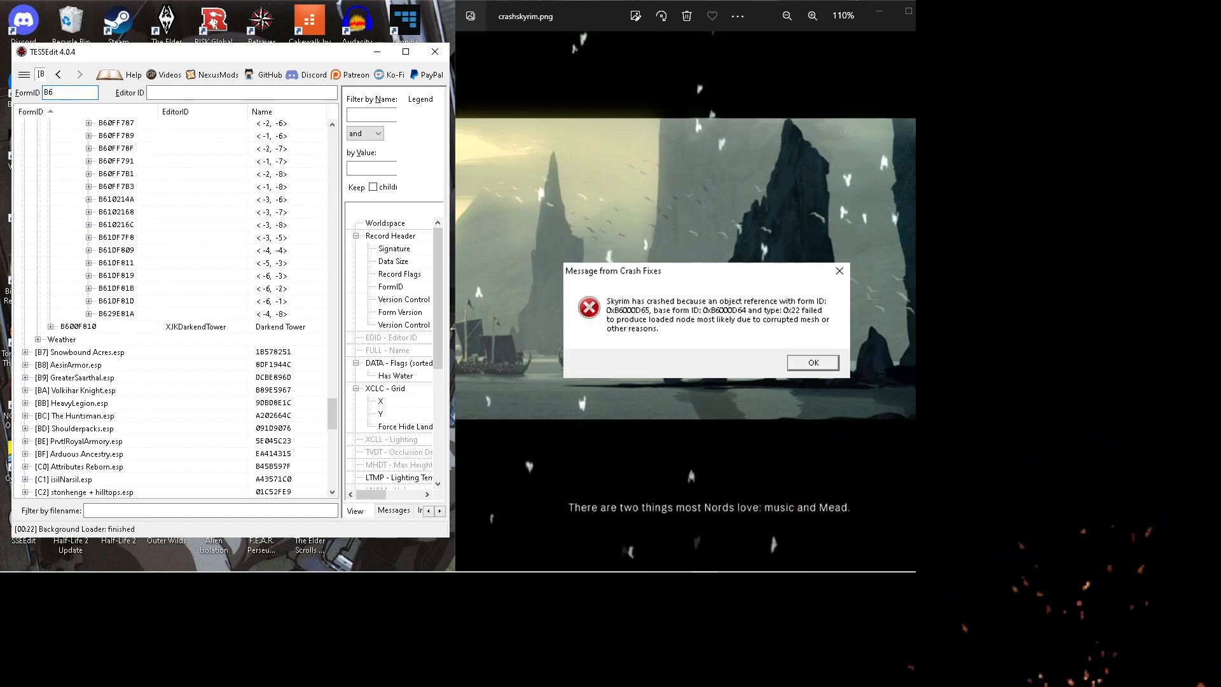
pyautogui.write('00')
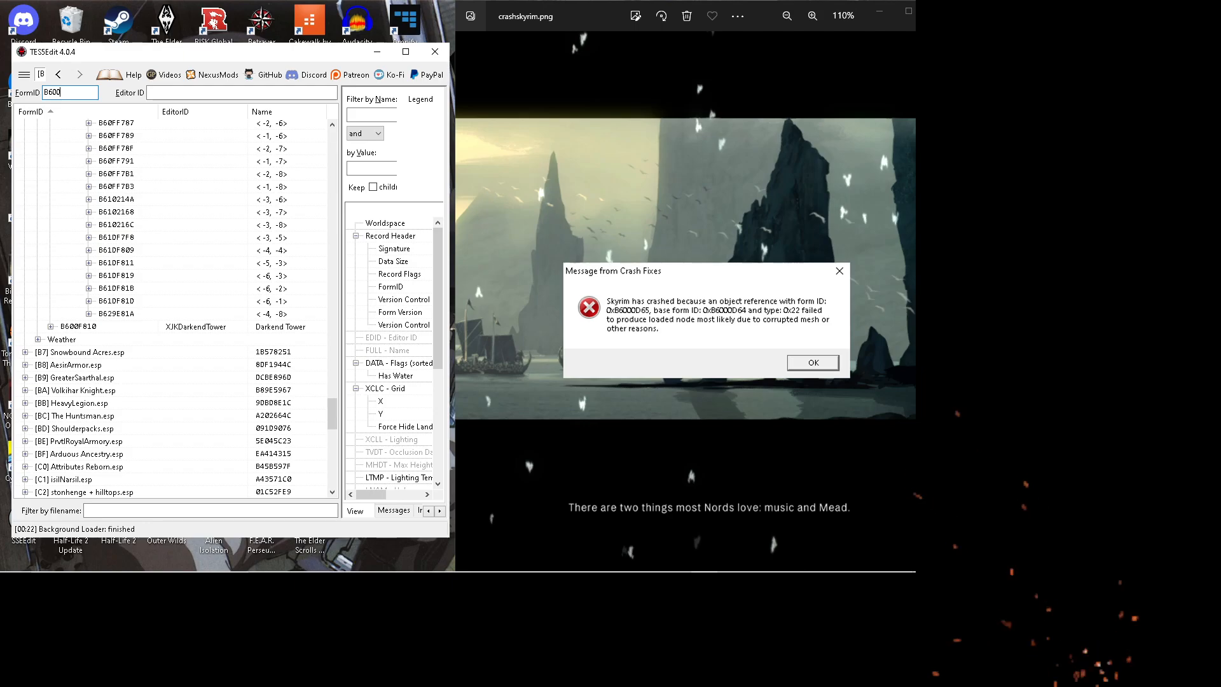
pyautogui.write('0D64')
pyautogui.press('Return')
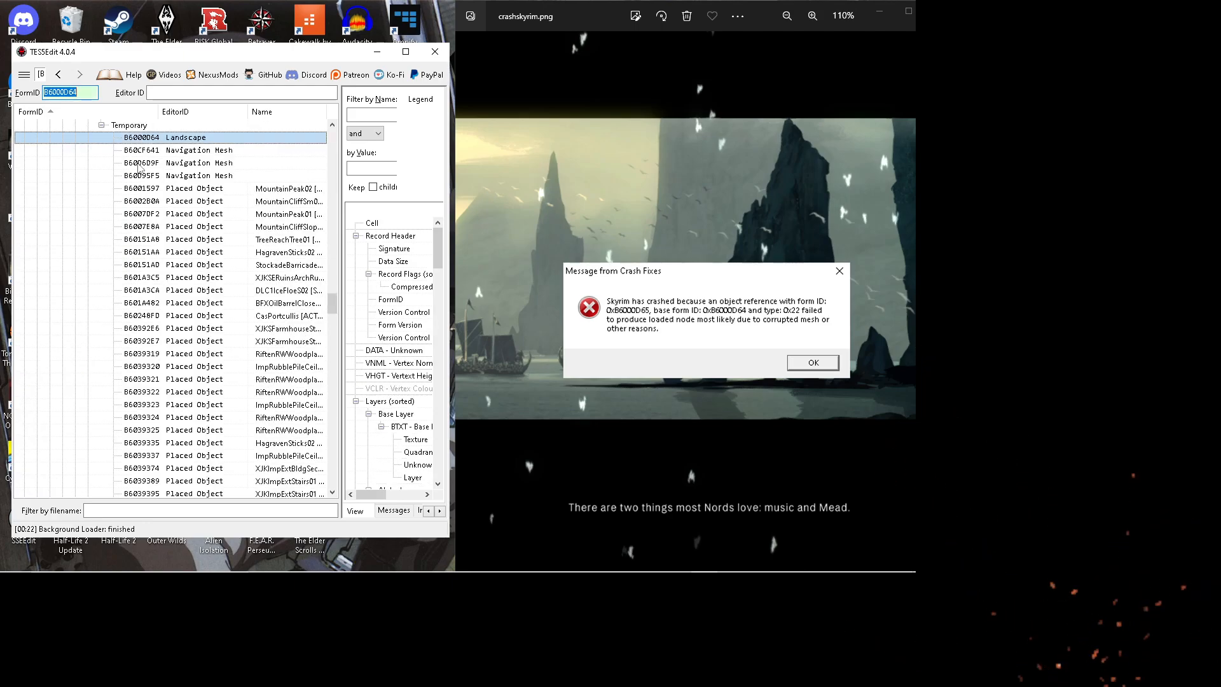
pyautogui.scroll(2, 159, 169)
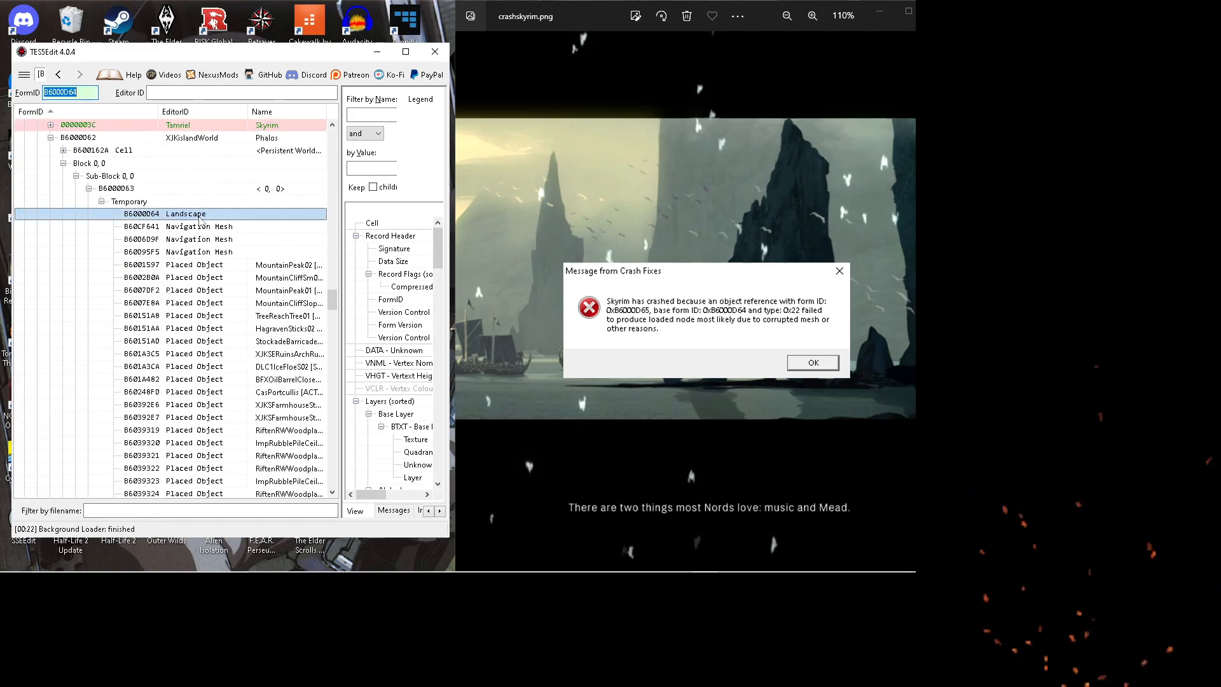
pyautogui.scroll(2, 201, 221)
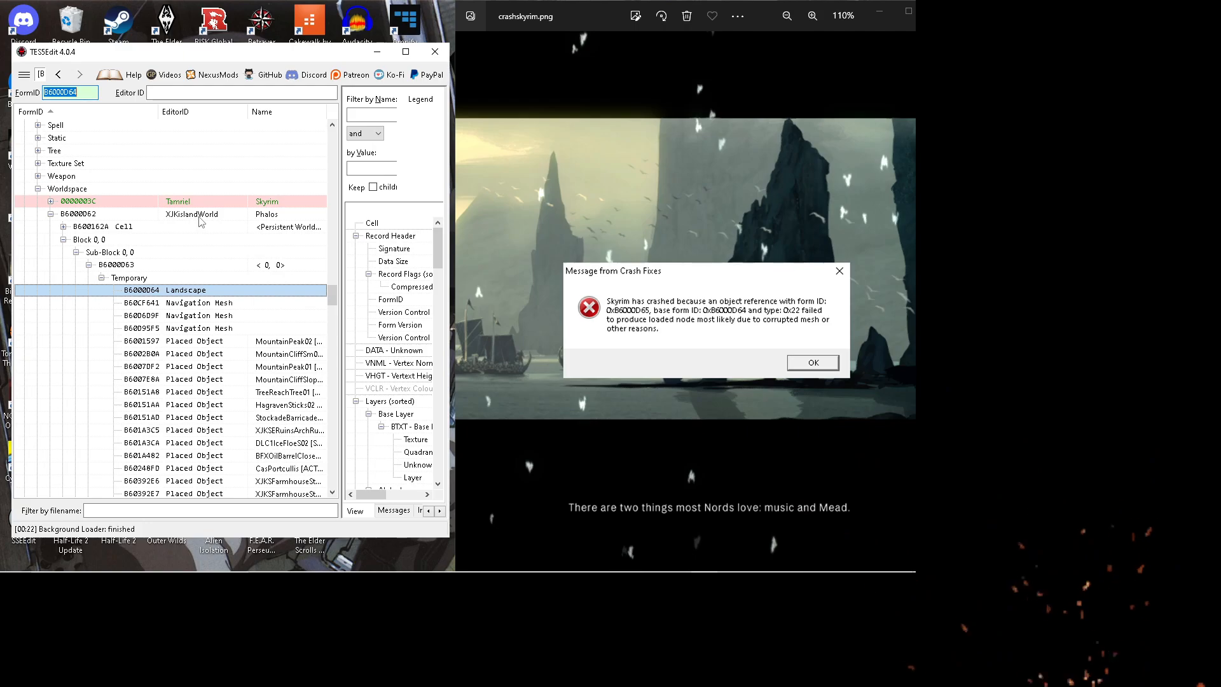
pyautogui.scroll(5, 201, 220)
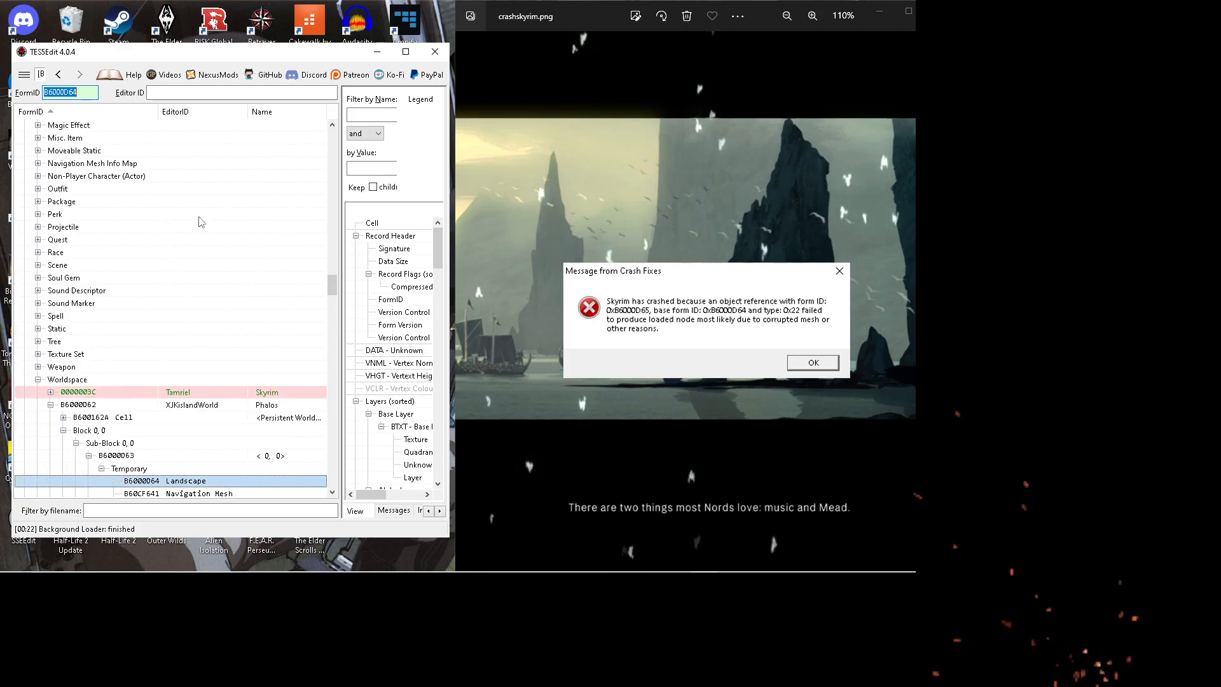
pyautogui.scroll(10, 201, 220)
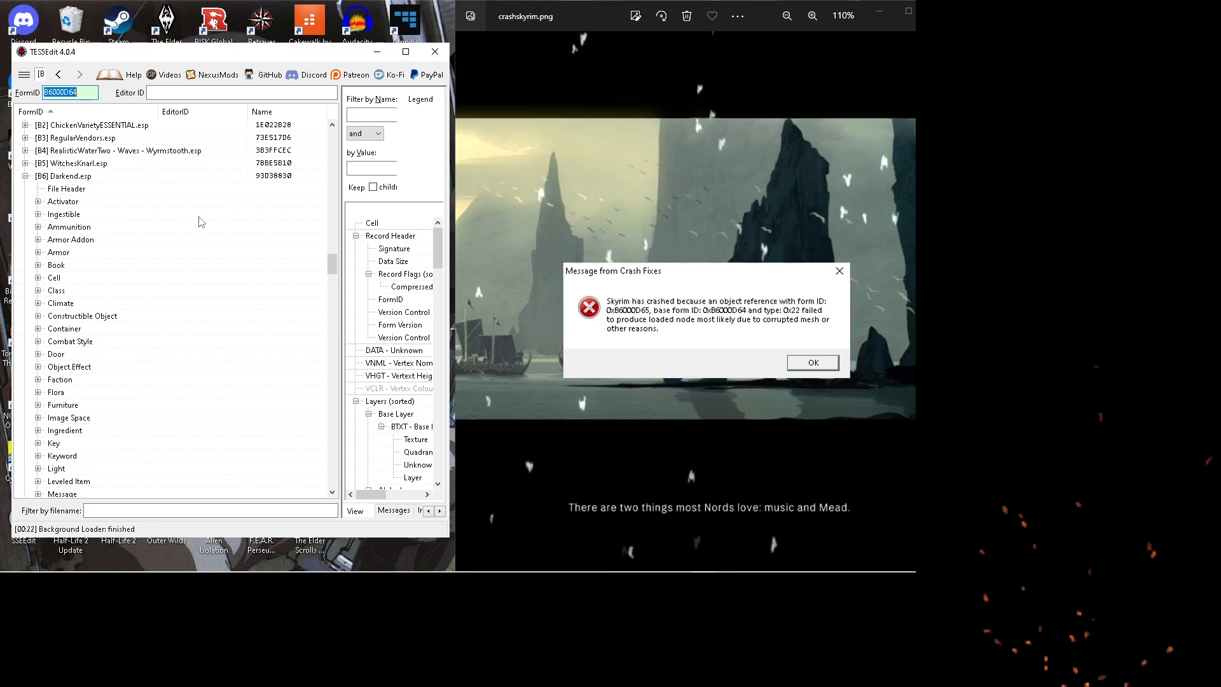
pyautogui.scroll(1, 201, 221)
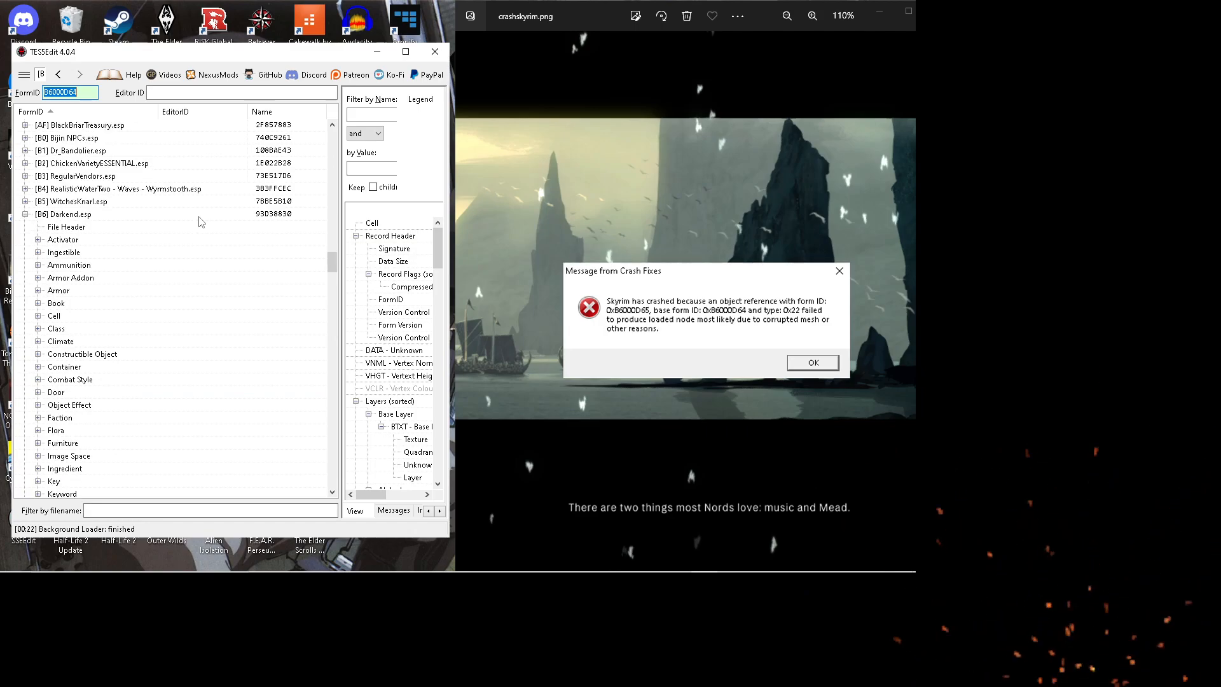
# - Examine the placed objects and cells listed below the matching Landscape record, and return to the parent plugin's entry
pyautogui.scroll(-20, 201, 220)
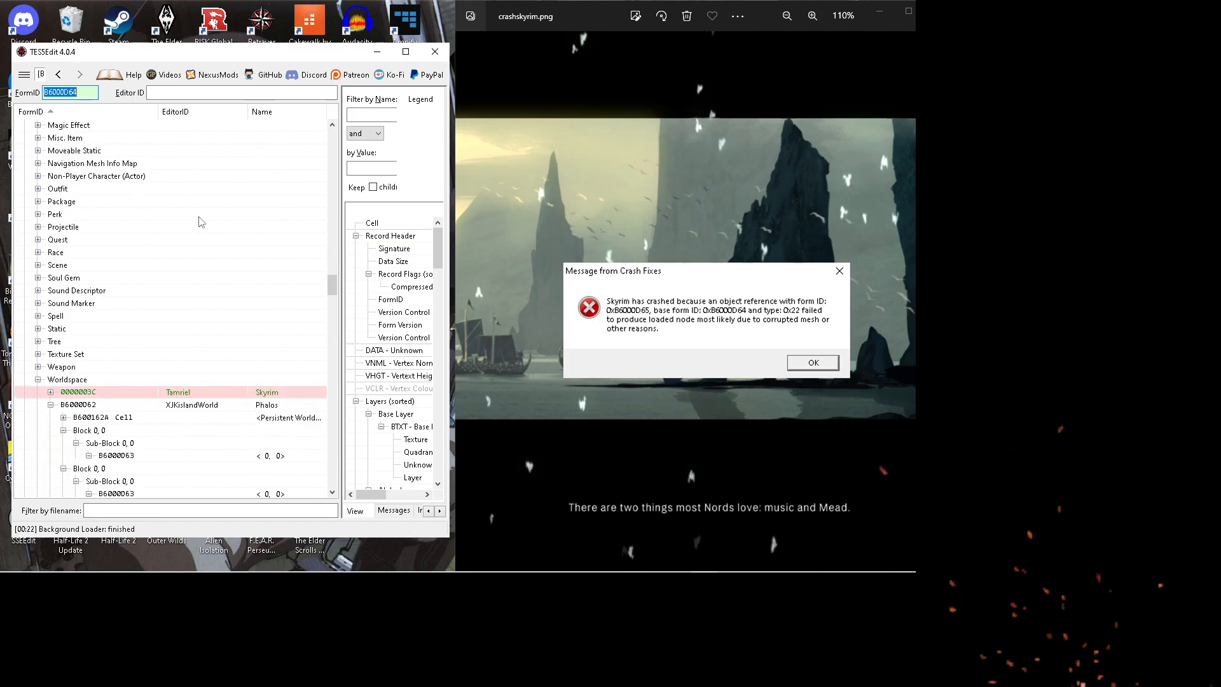
pyautogui.scroll(-15, 201, 220)
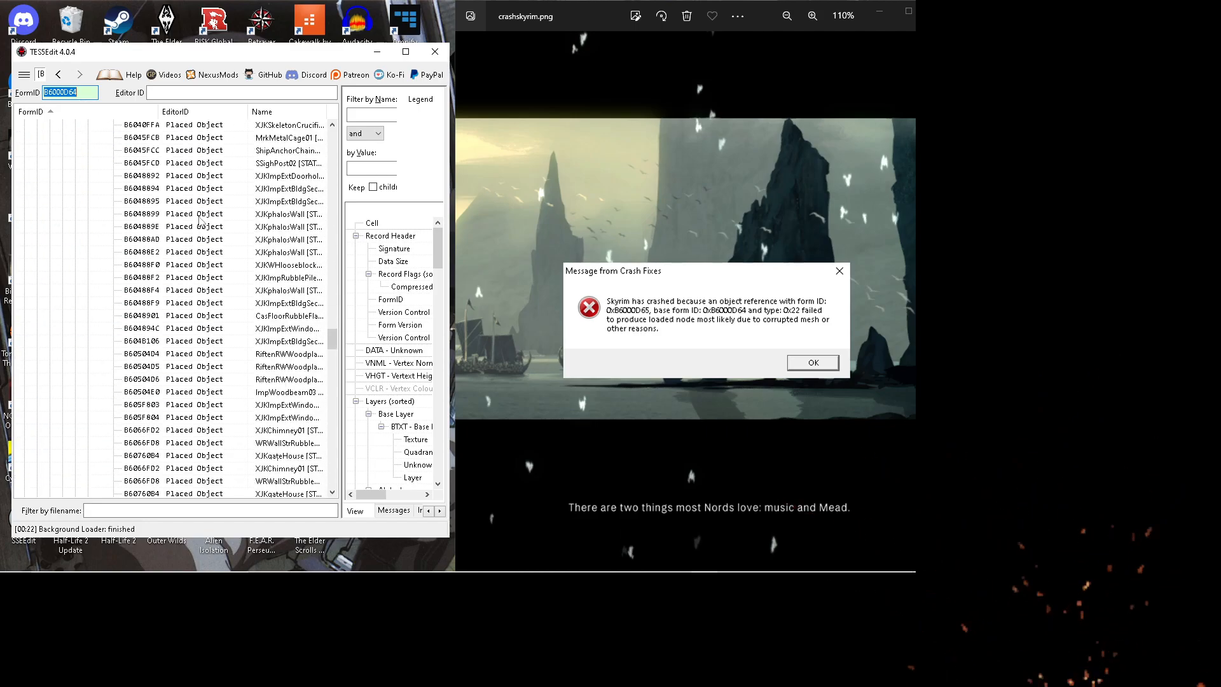
pyautogui.scroll(-10, 201, 221)
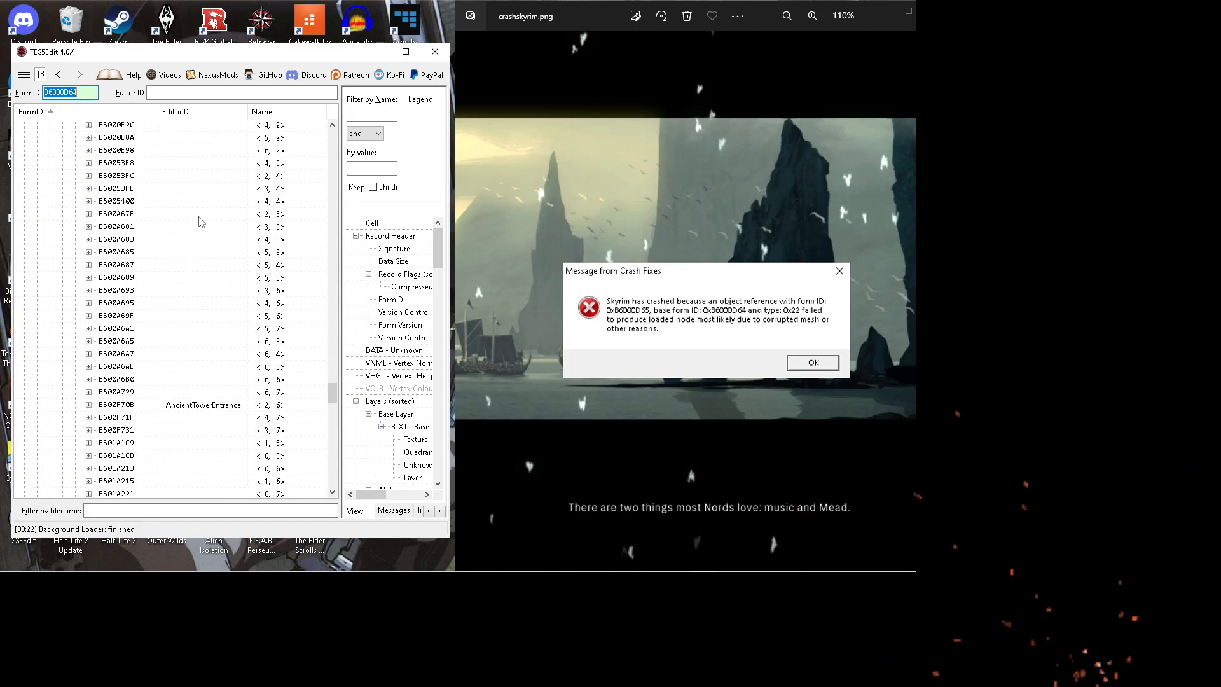
pyautogui.scroll(10, 201, 221)
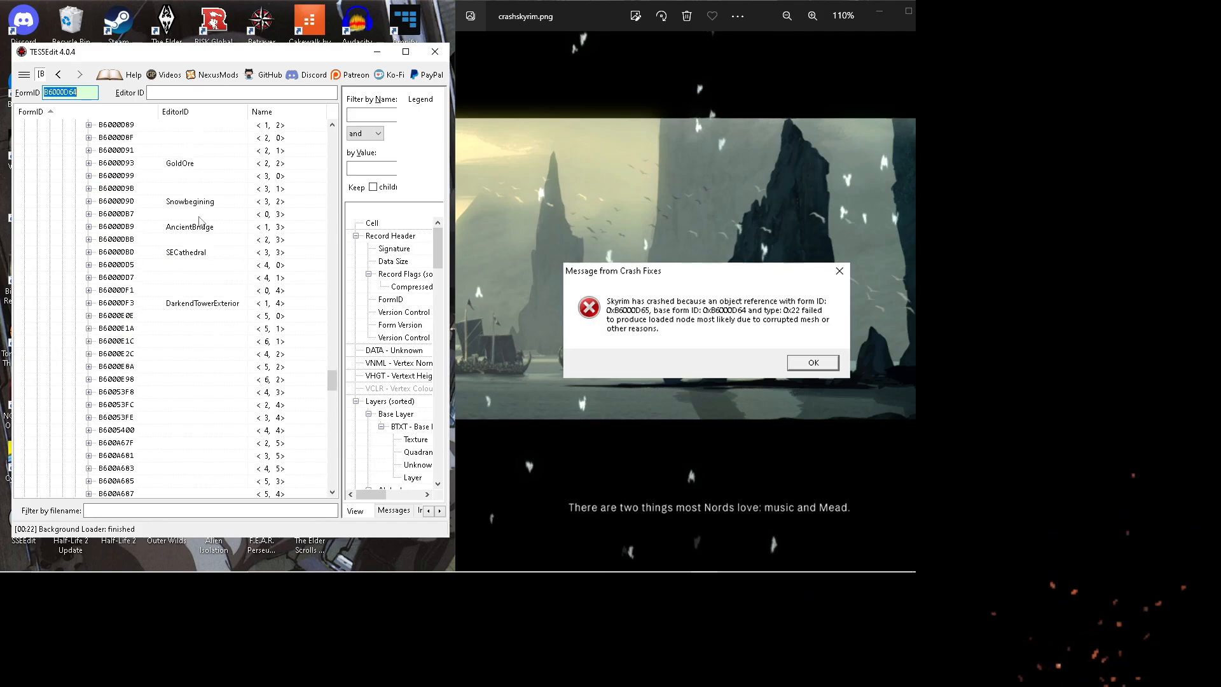
pyautogui.scroll(10, 201, 221)
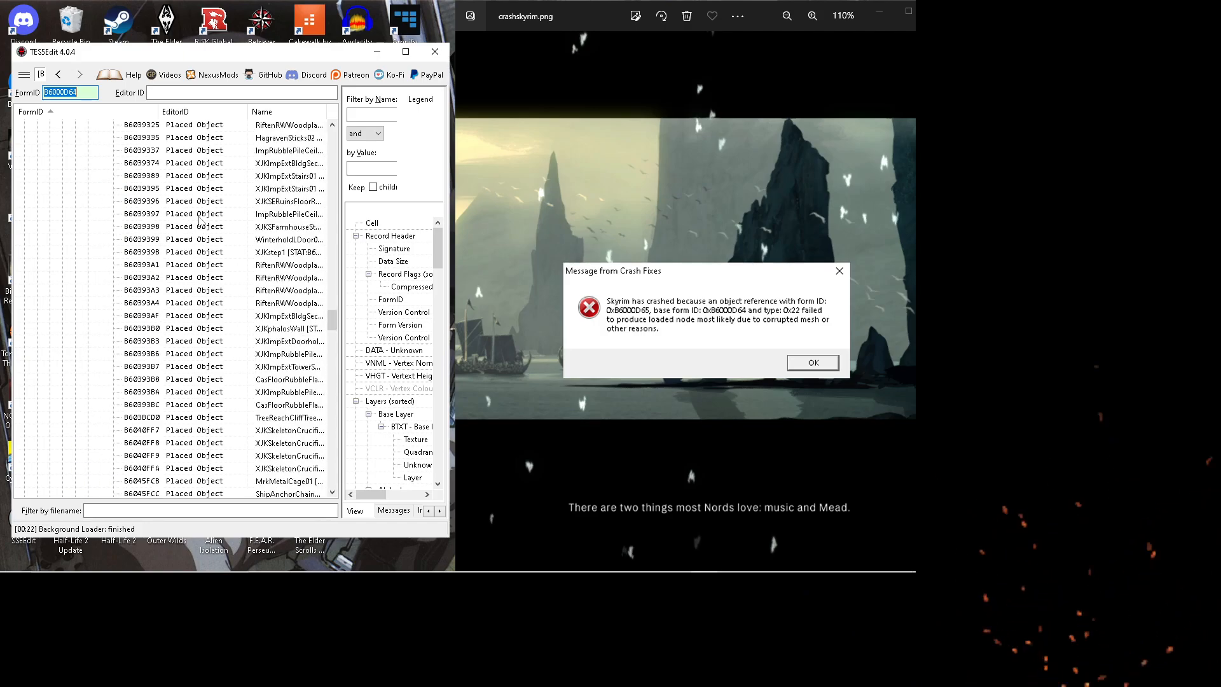
pyautogui.scroll(8, 198, 225)
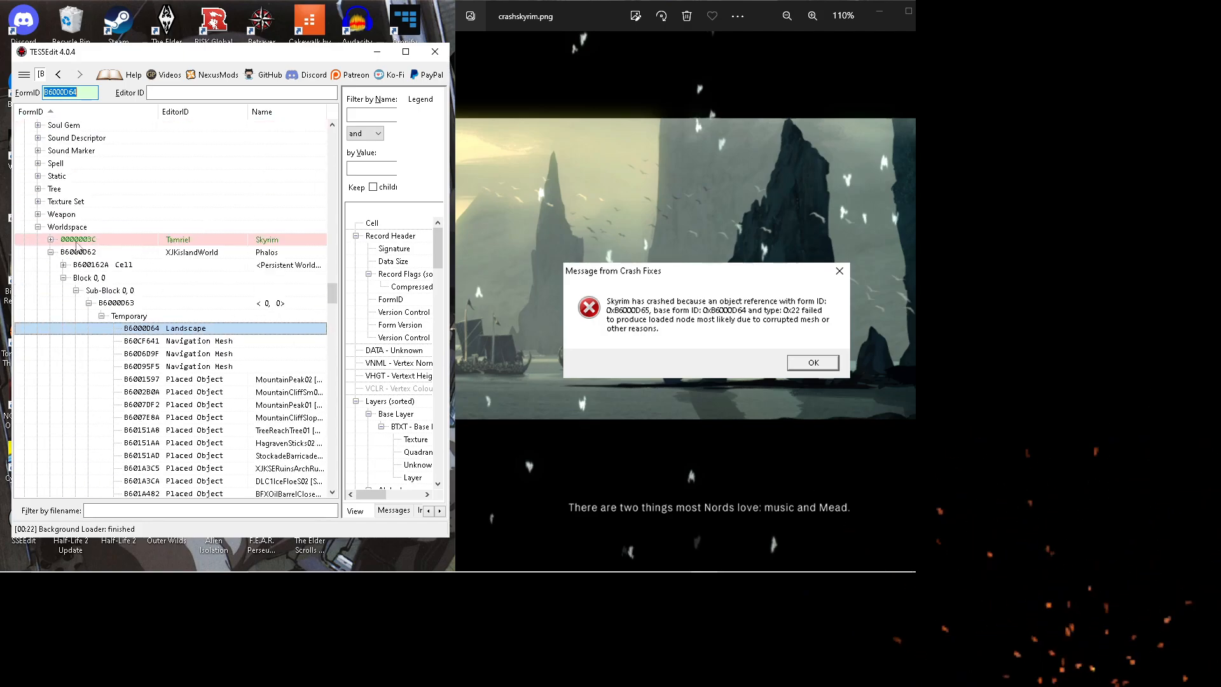
pyautogui.scroll(7, 71, 239)
pyautogui.scroll(-3, 73, 245)
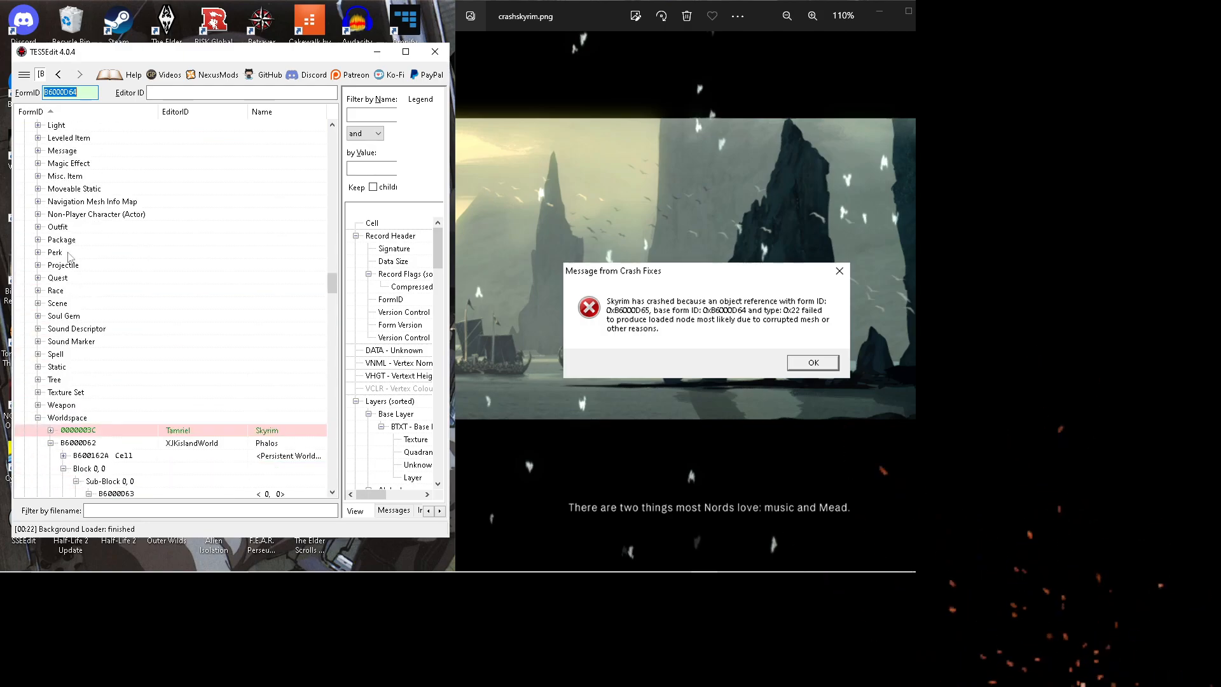
pyautogui.scroll(15, 93, 403)
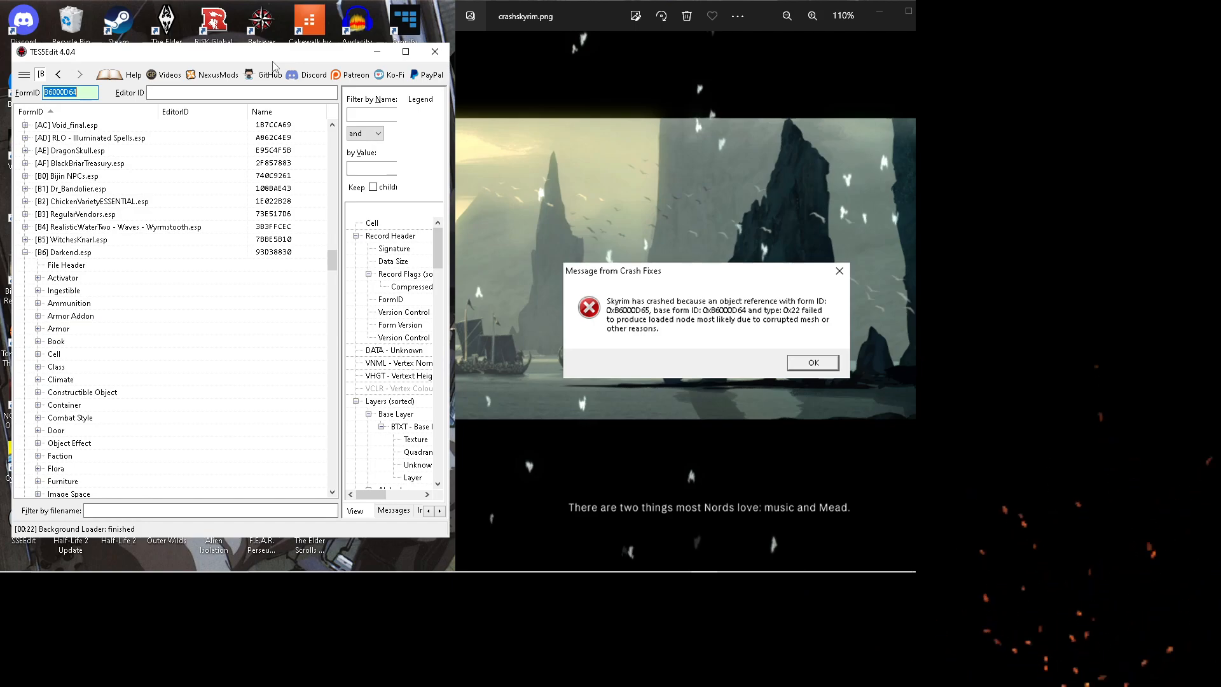
pyautogui.moveTo(348, 577)
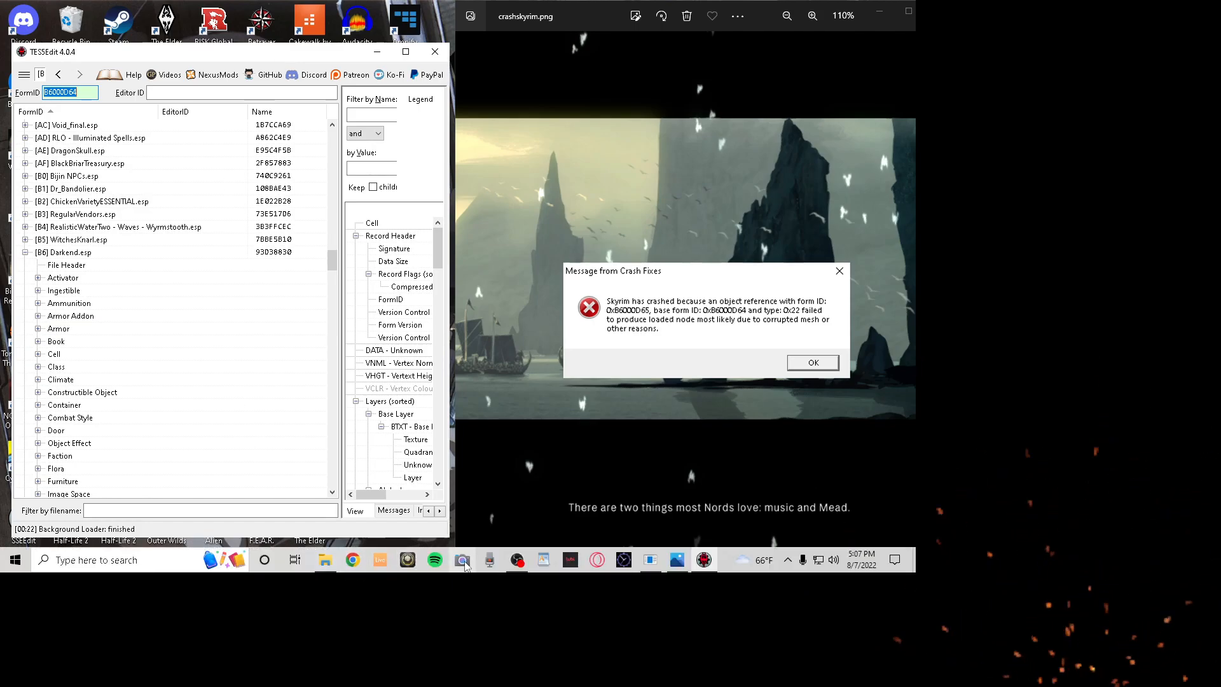
pyautogui.moveTo(517, 567)
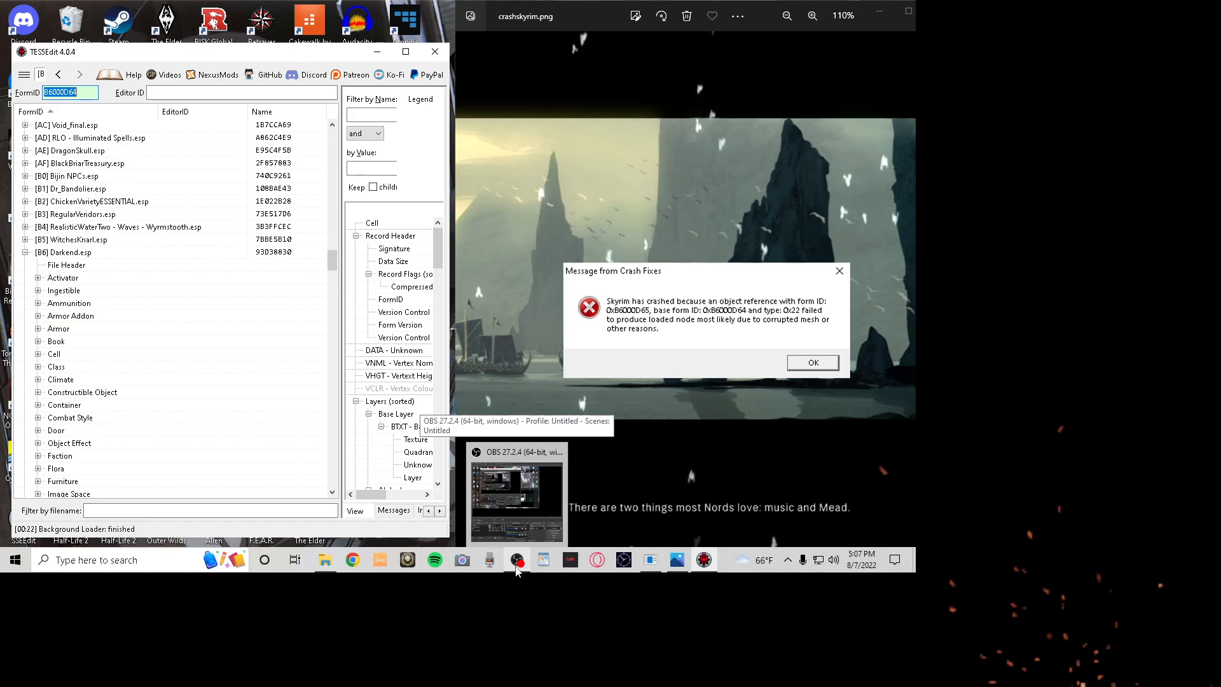